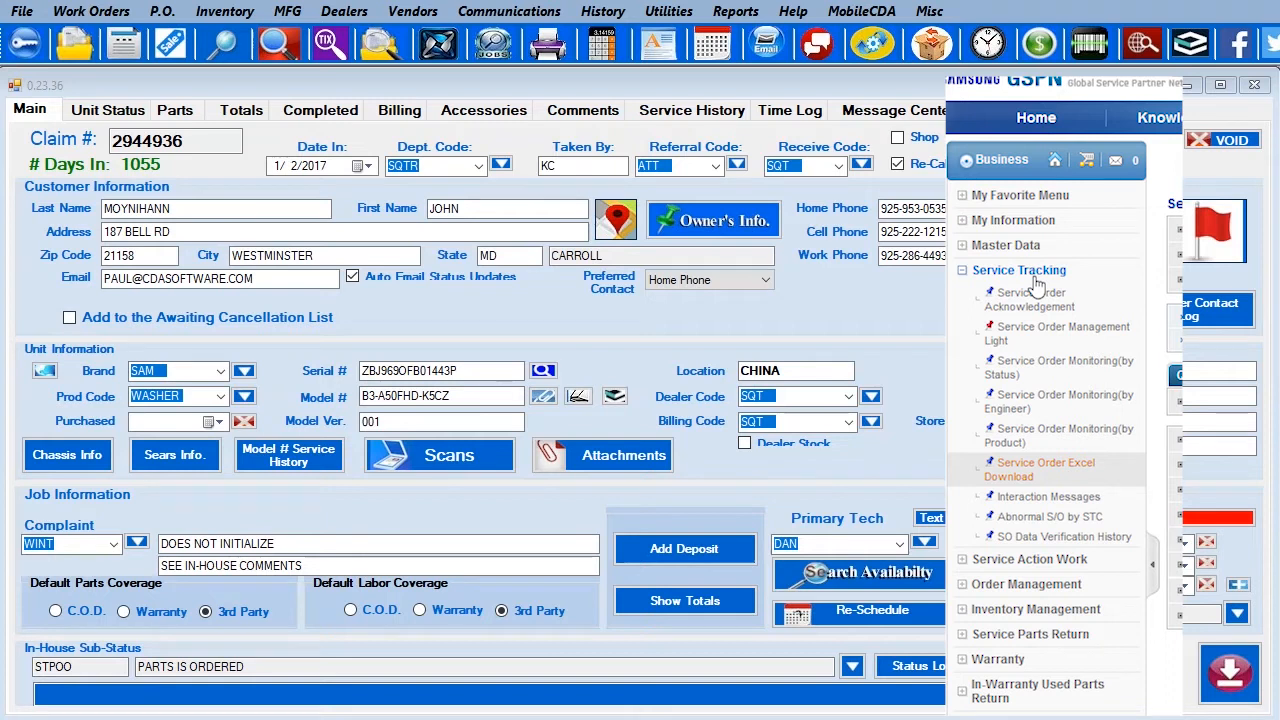
# Open ServiceOrderList_01.21.2030.xls from New folder in Excel, accepting the file format mismatch
pyautogui.click(132, 84)
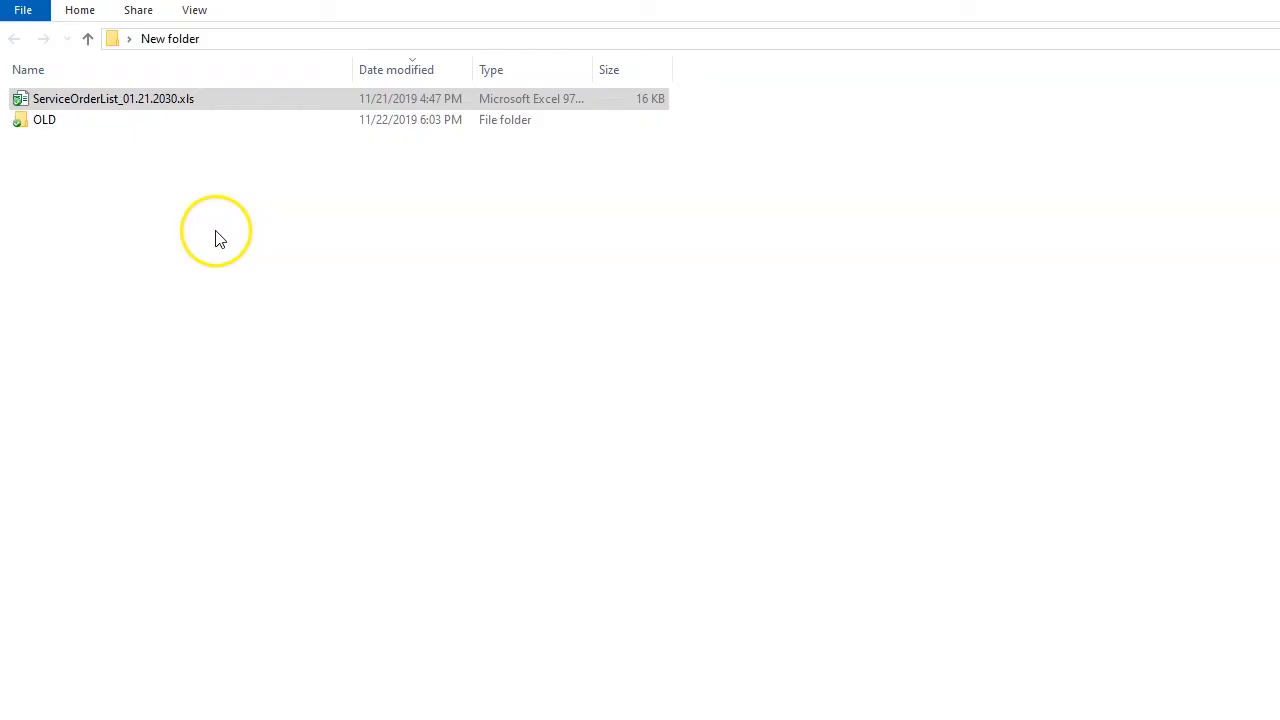
pyautogui.click(178, 99)
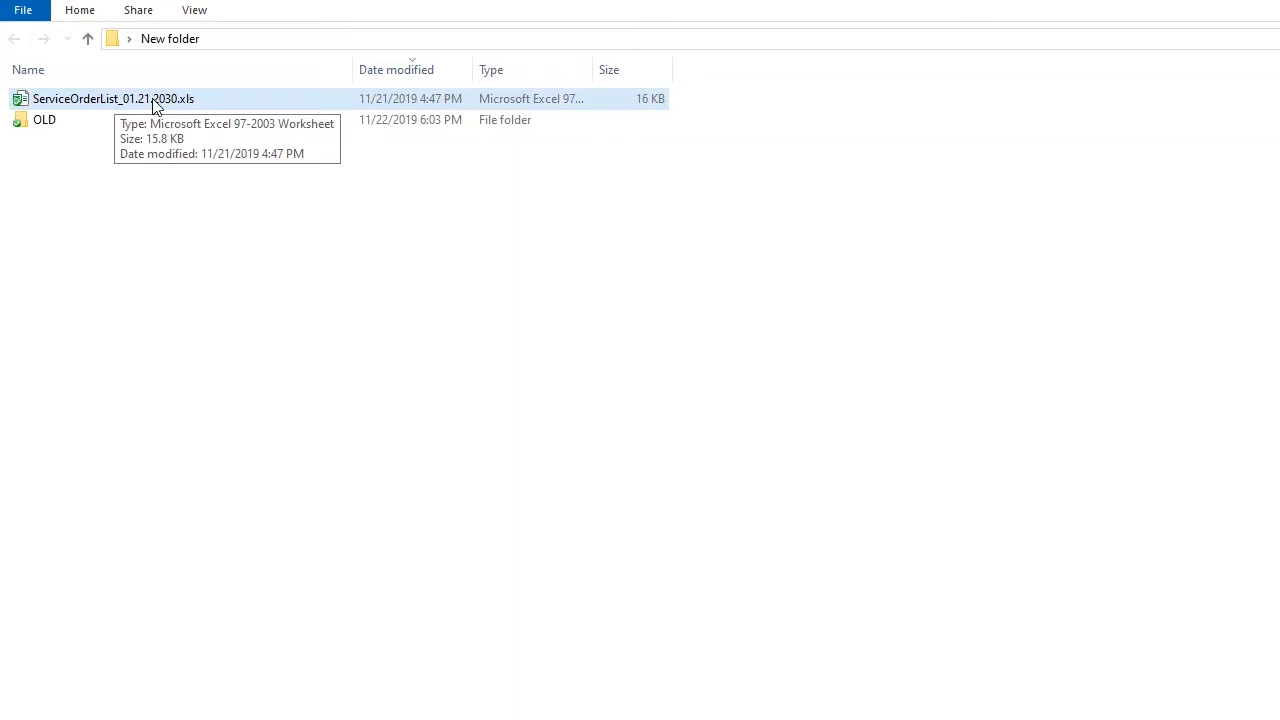
pyautogui.doubleClick(155, 105)
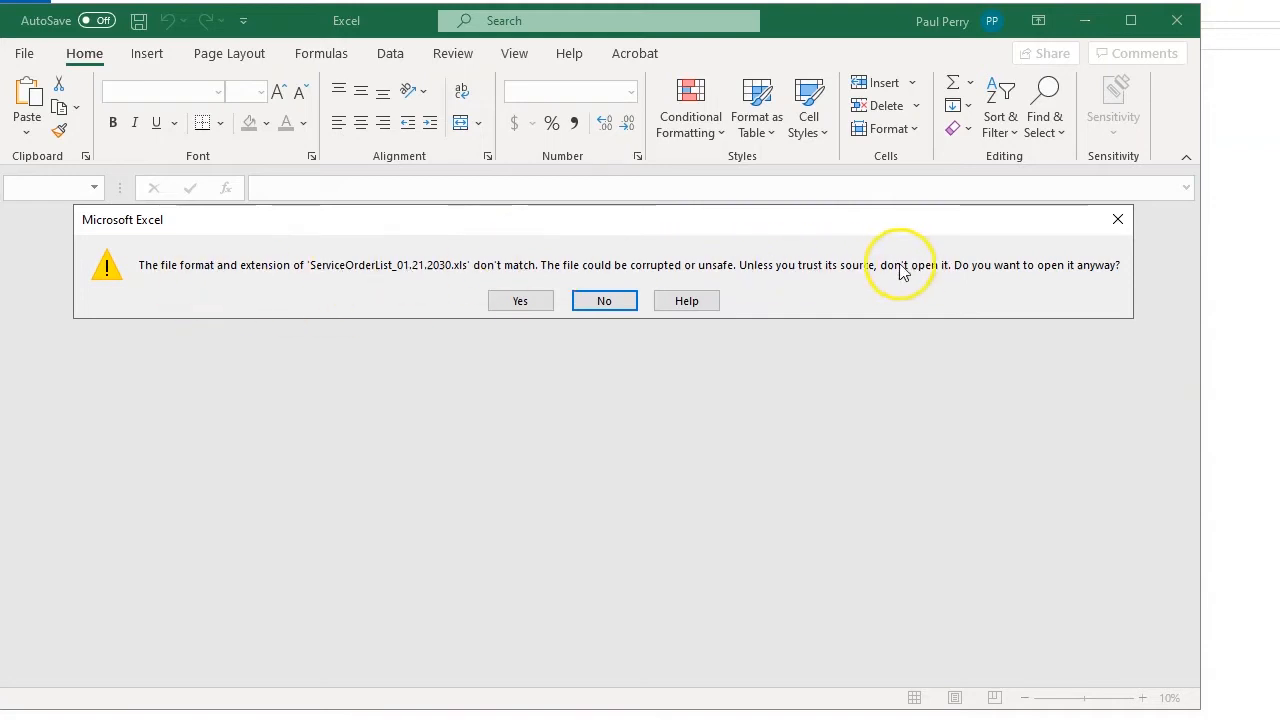
pyautogui.click(514, 304)
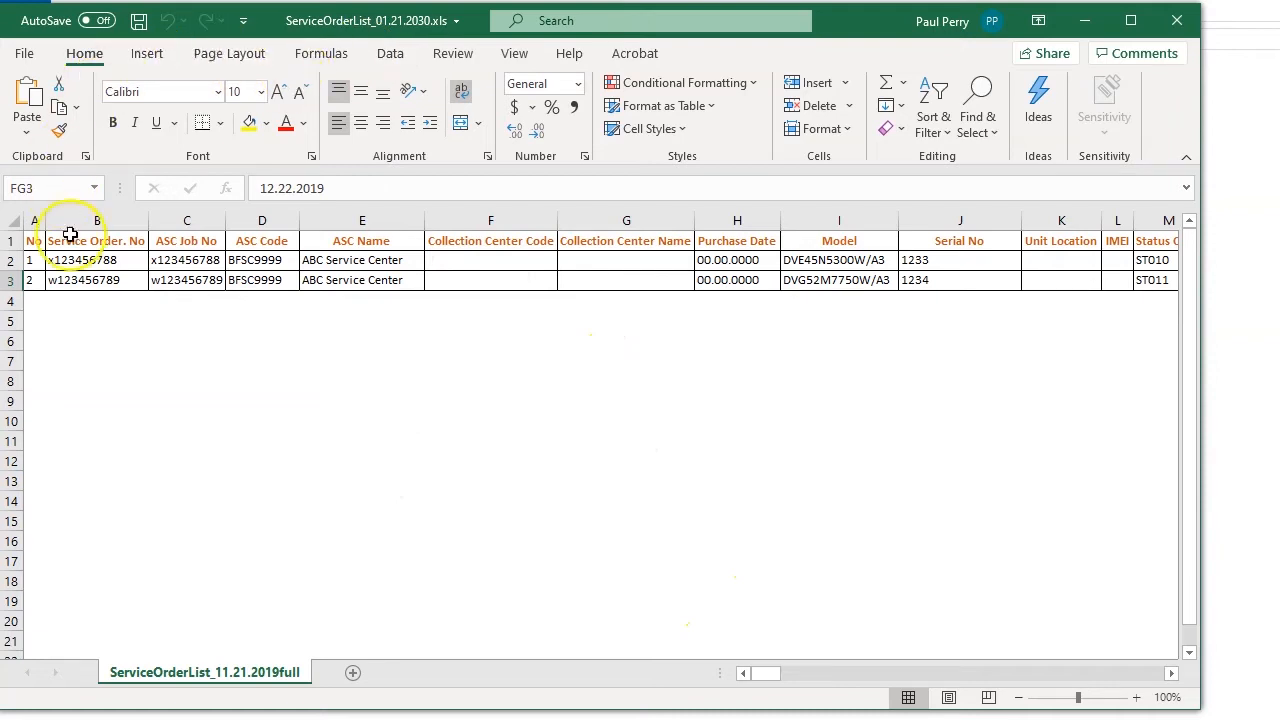
pyautogui.moveTo(770, 677); pyautogui.dragTo(742, 672)
# Save the service order list to Desktop > New folder as ServiceOrderList_01.21.2030.csv in CSV (MS-DOS) format
pyautogui.click(27, 54)
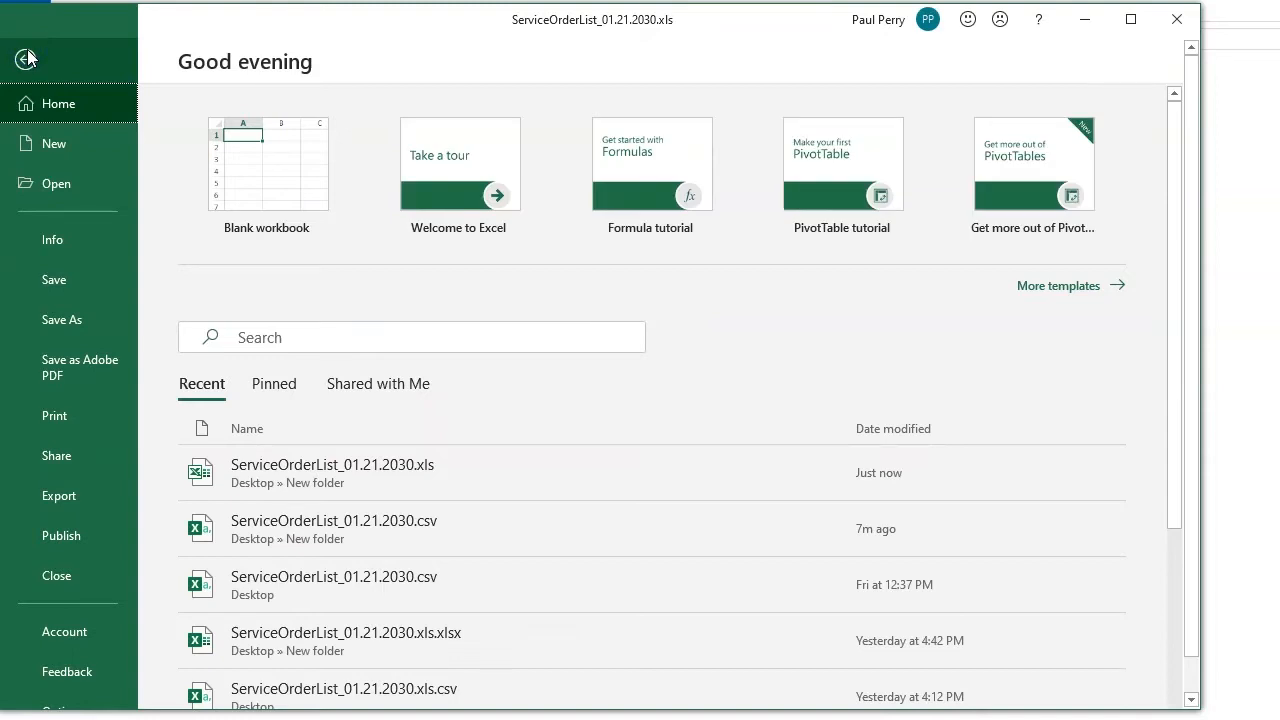
pyautogui.click(68, 319)
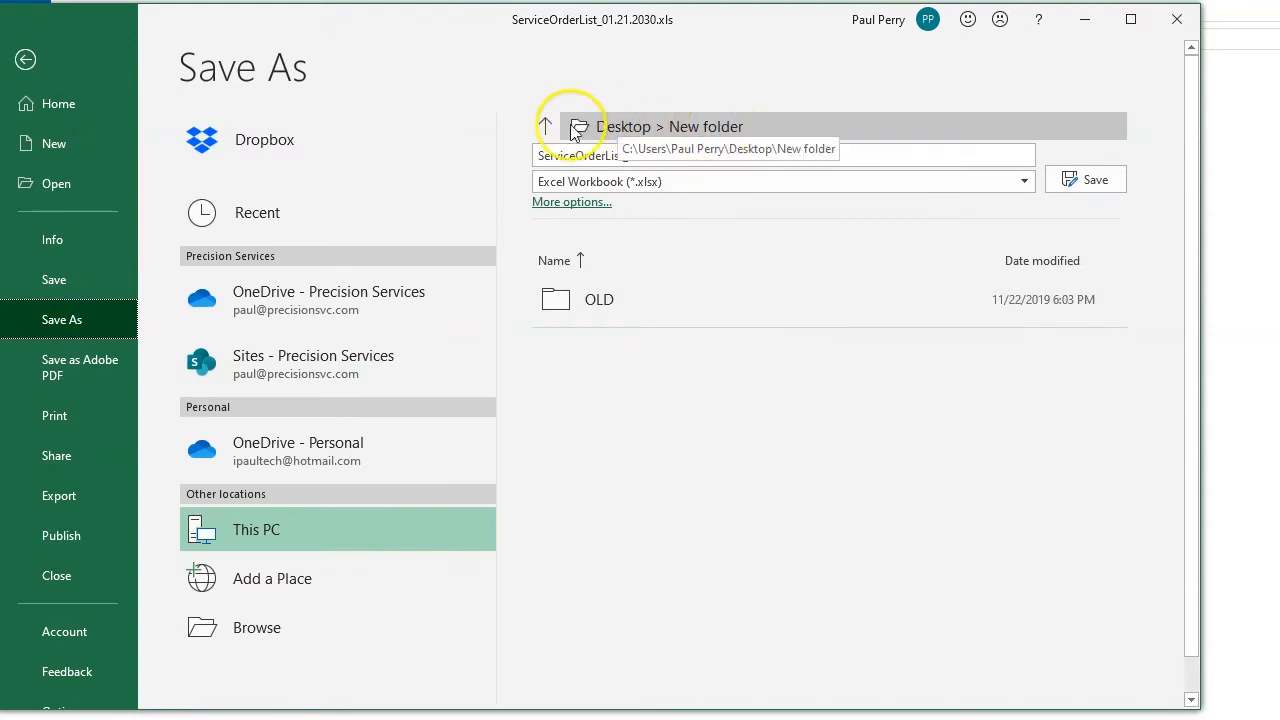
pyautogui.click(700, 181)
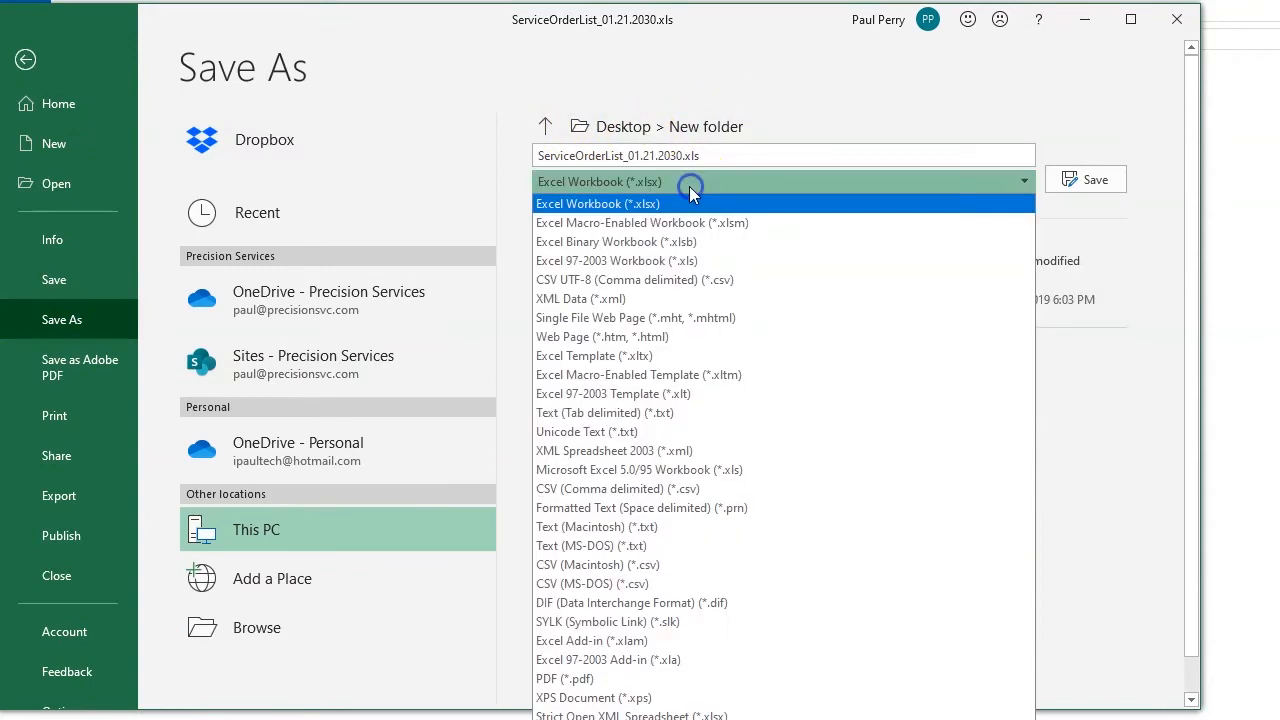
pyautogui.click(650, 583)
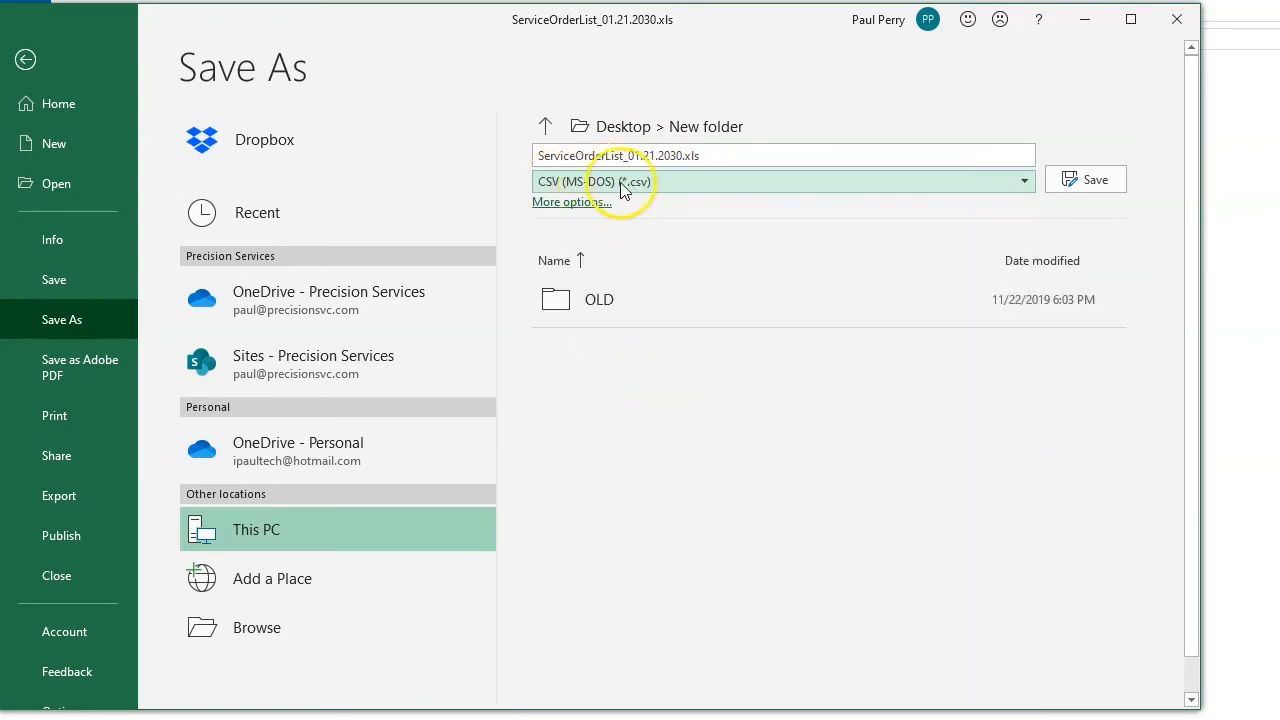
pyautogui.click(737, 155)
pyautogui.click(738, 155)
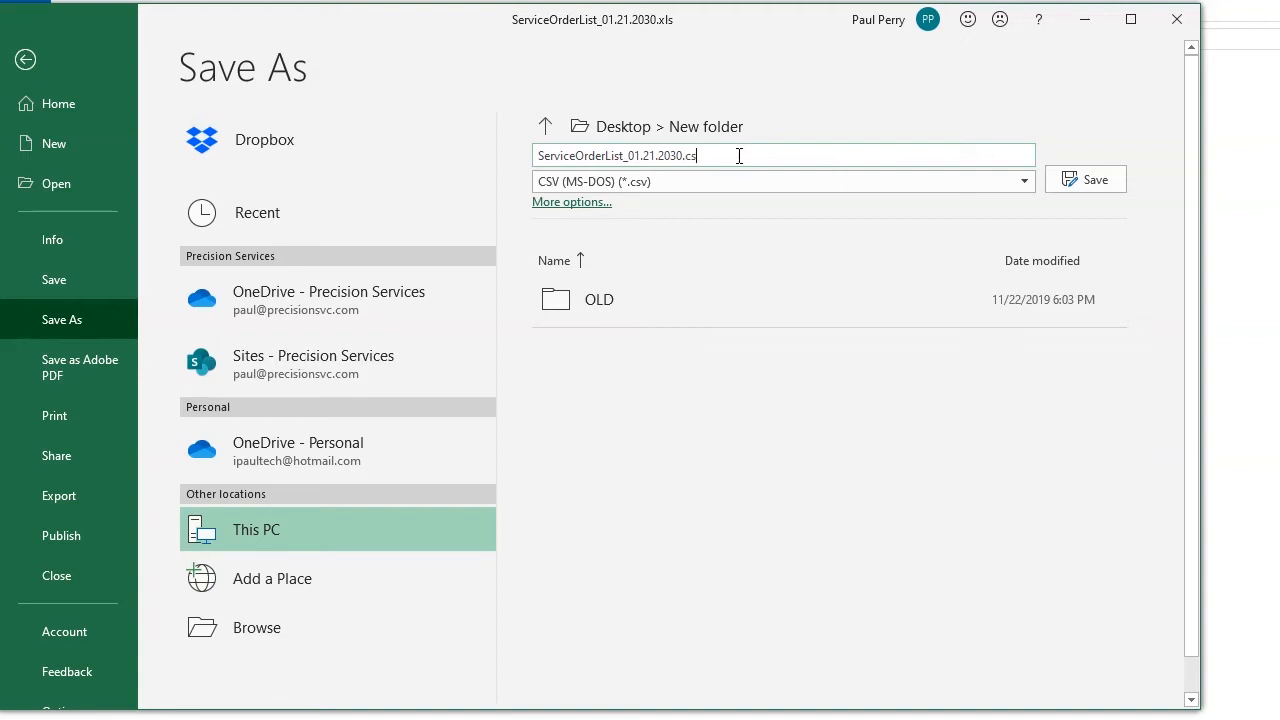
pyautogui.click(1078, 175)
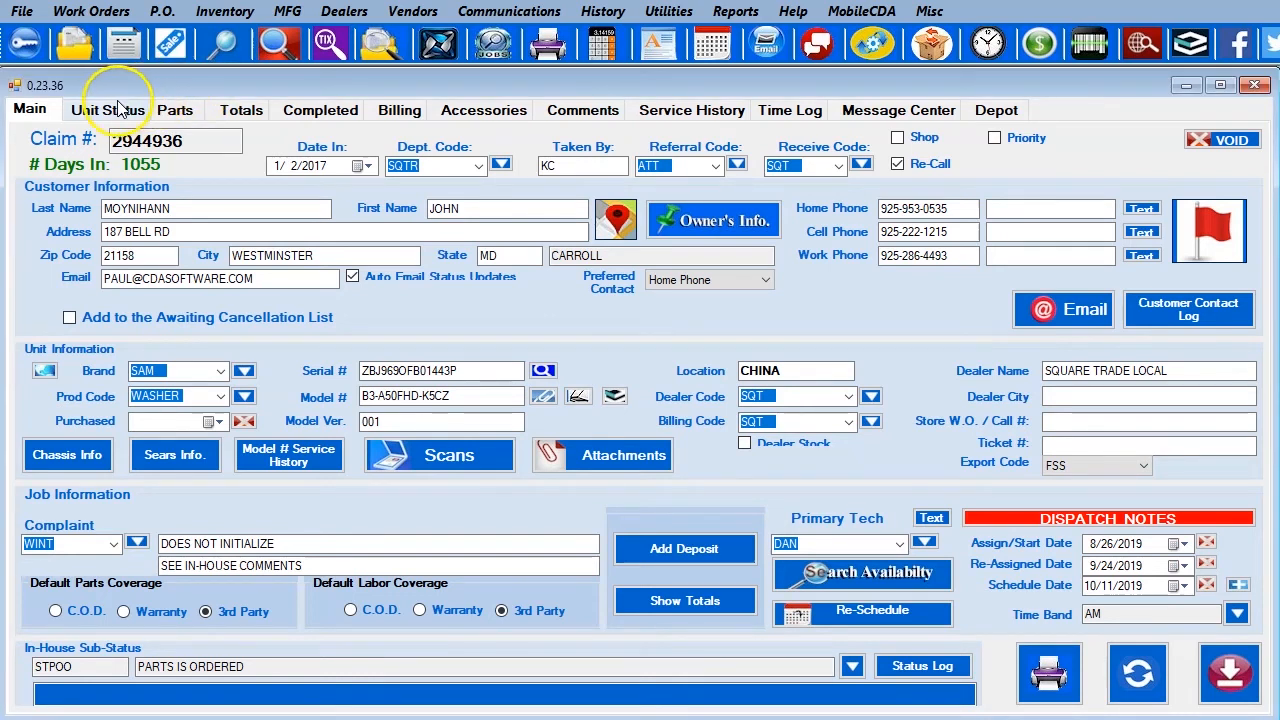
pyautogui.click(104, 12)
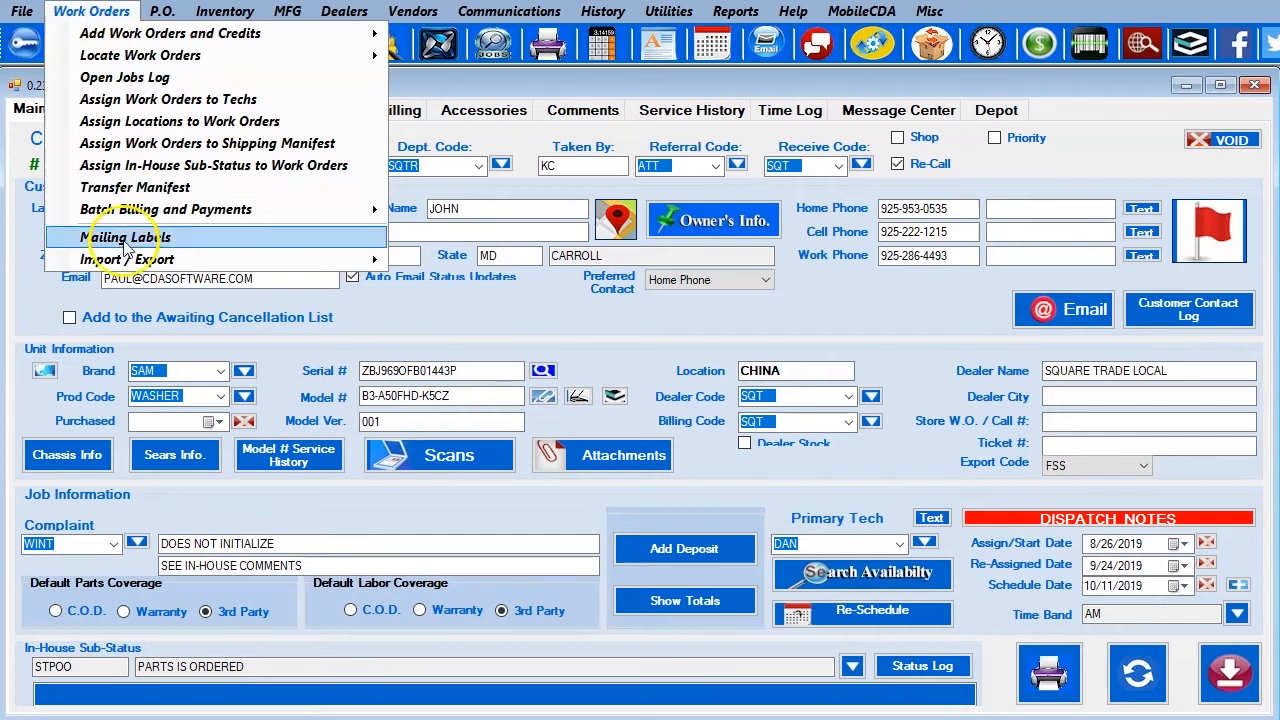
pyautogui.moveTo(110, 262)
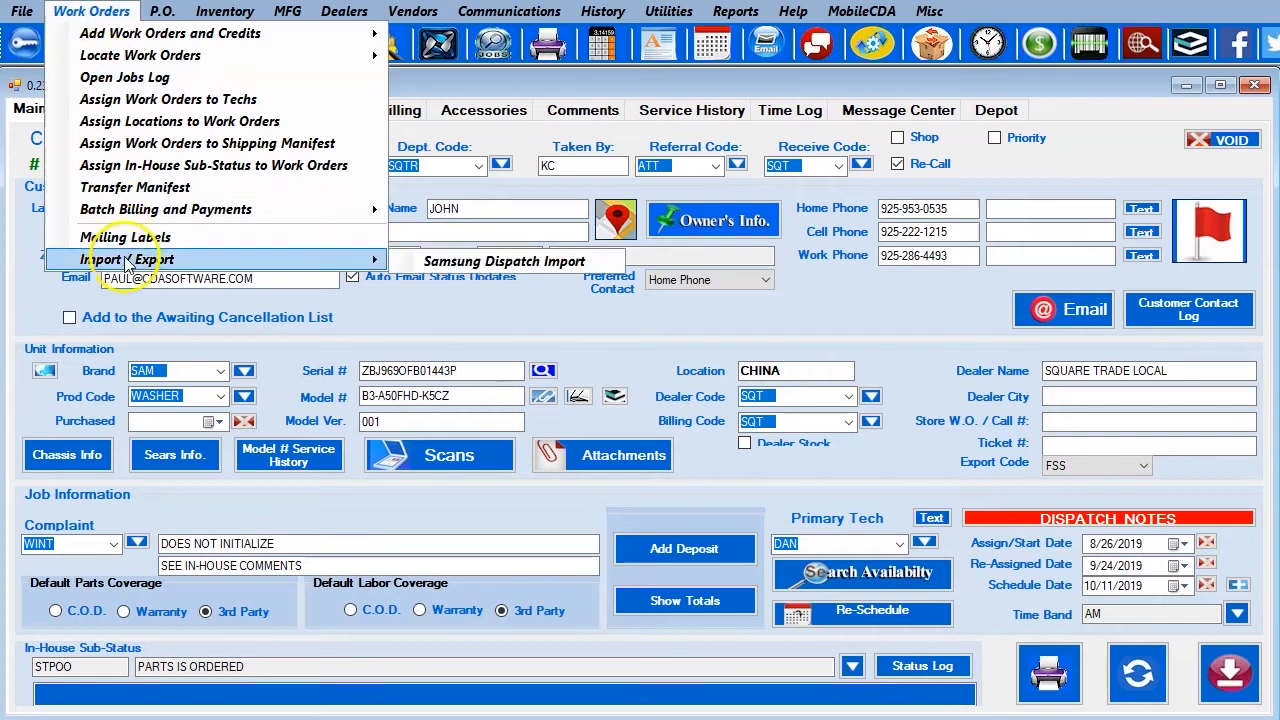
pyautogui.click(427, 268)
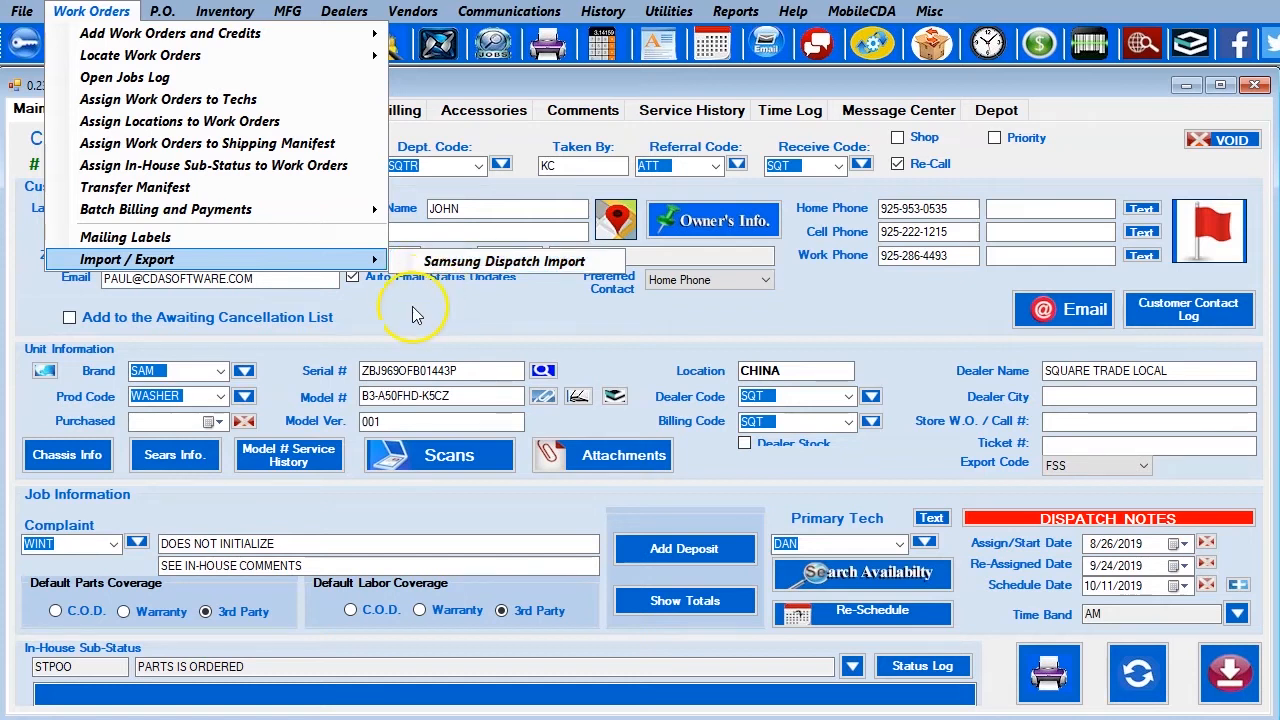
pyautogui.click(417, 315)
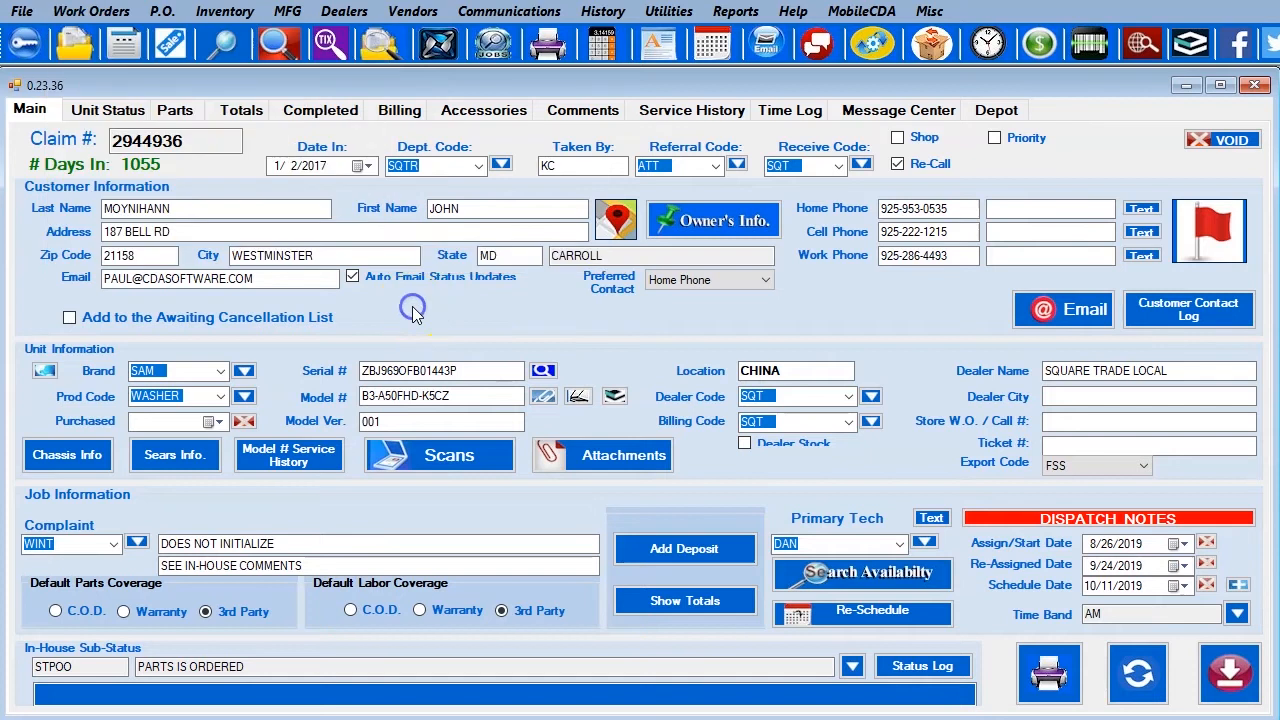
# Look up the SAMSUNG technician in the Open Jobs Log by filtering for SA, and close the log
pyautogui.click(497, 57)
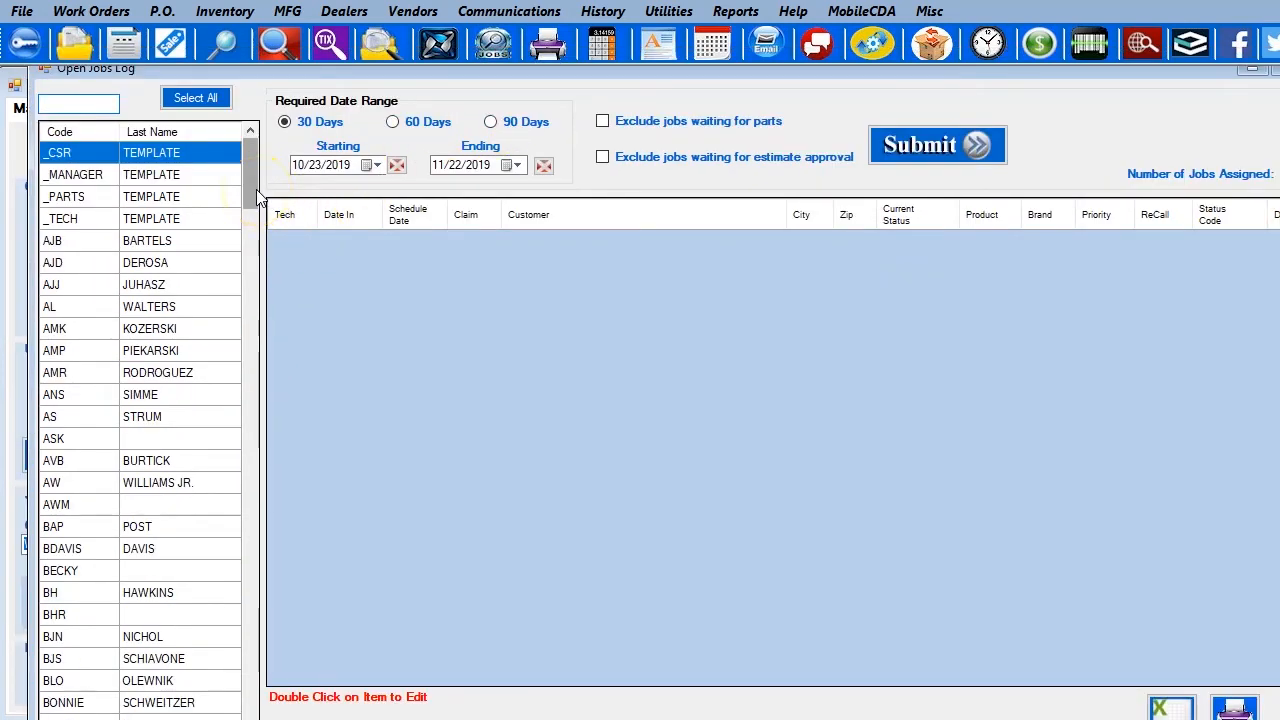
pyautogui.moveTo(257, 198); pyautogui.dragTo(249, 158)
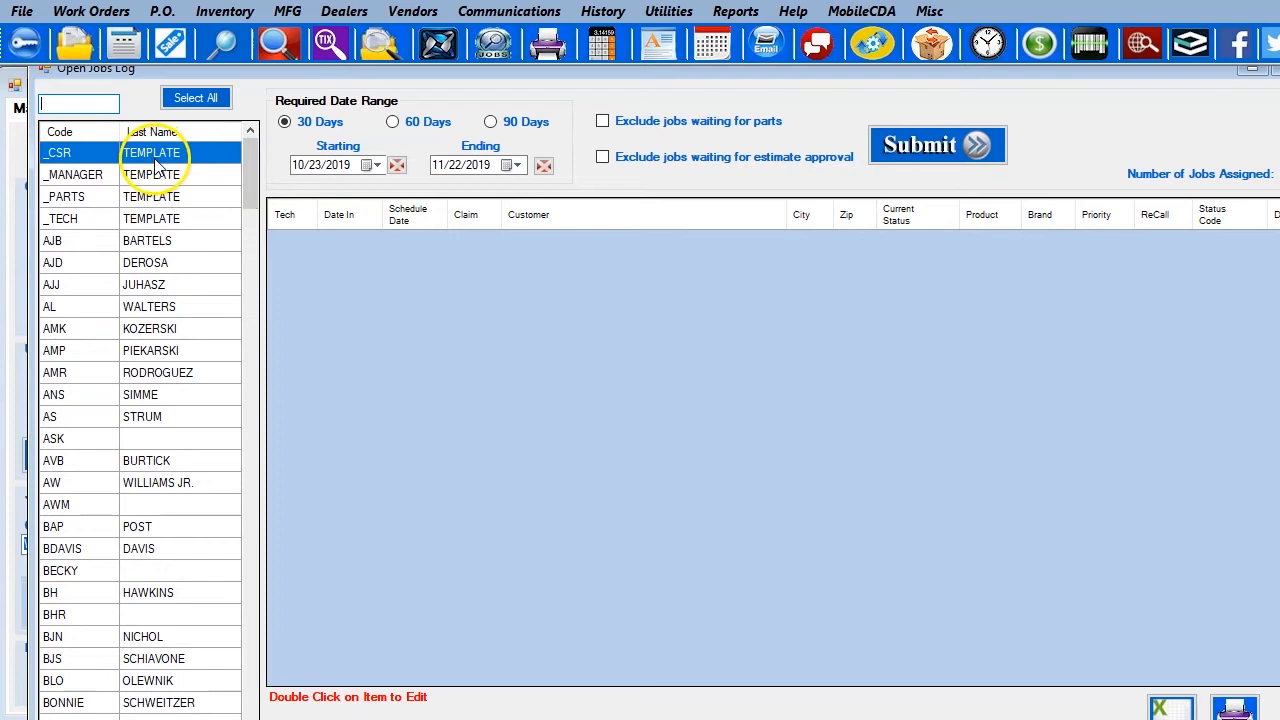
pyautogui.moveTo(254, 178); pyautogui.dragTo(246, 106)
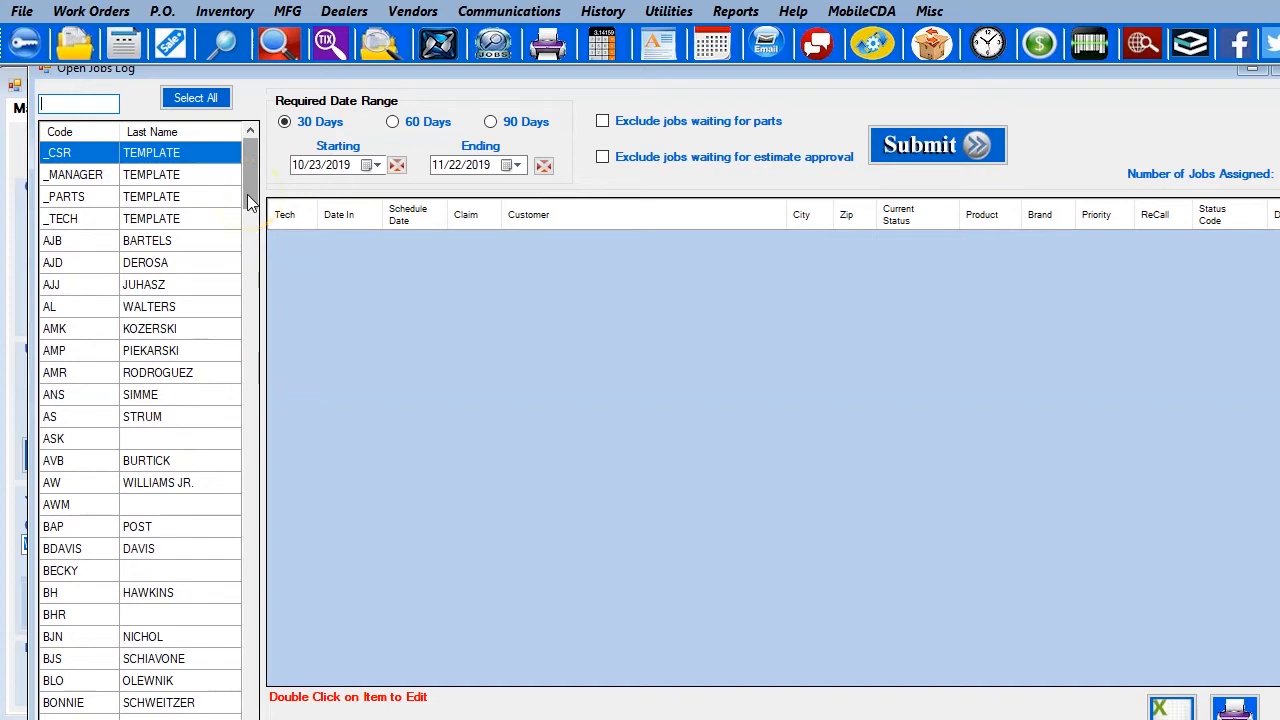
pyautogui.click(78, 104)
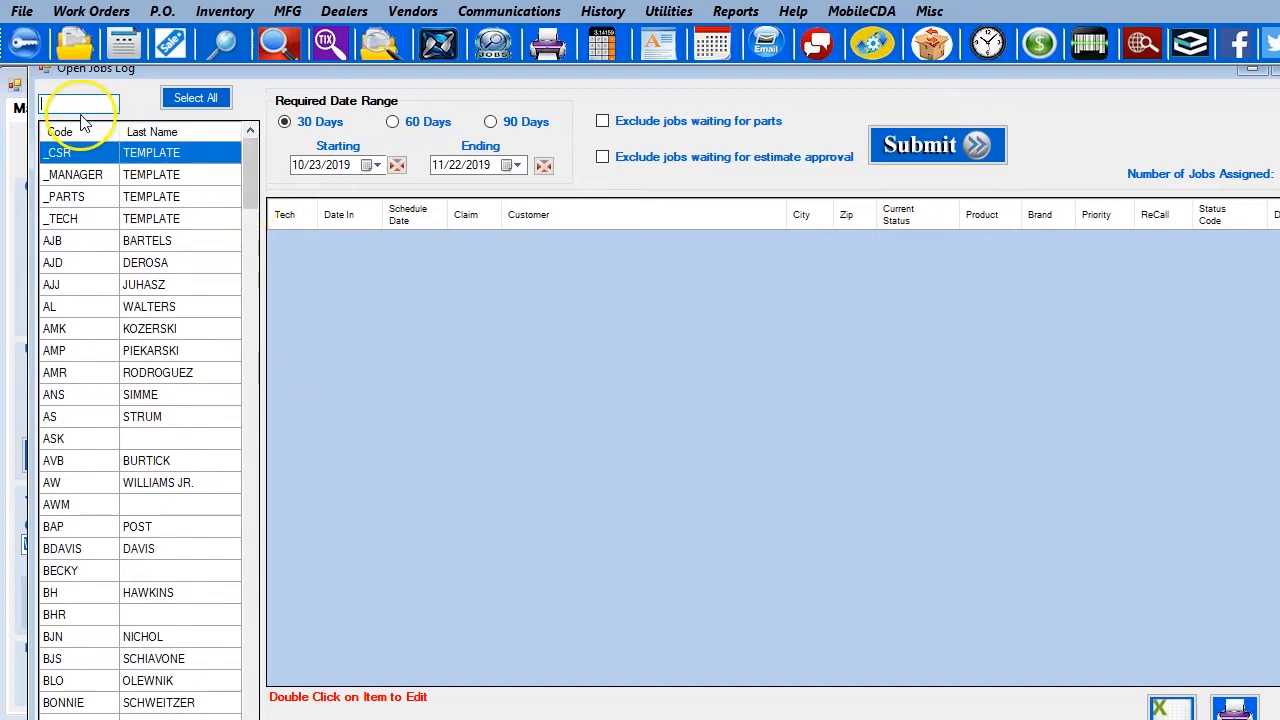
pyautogui.write('SA')
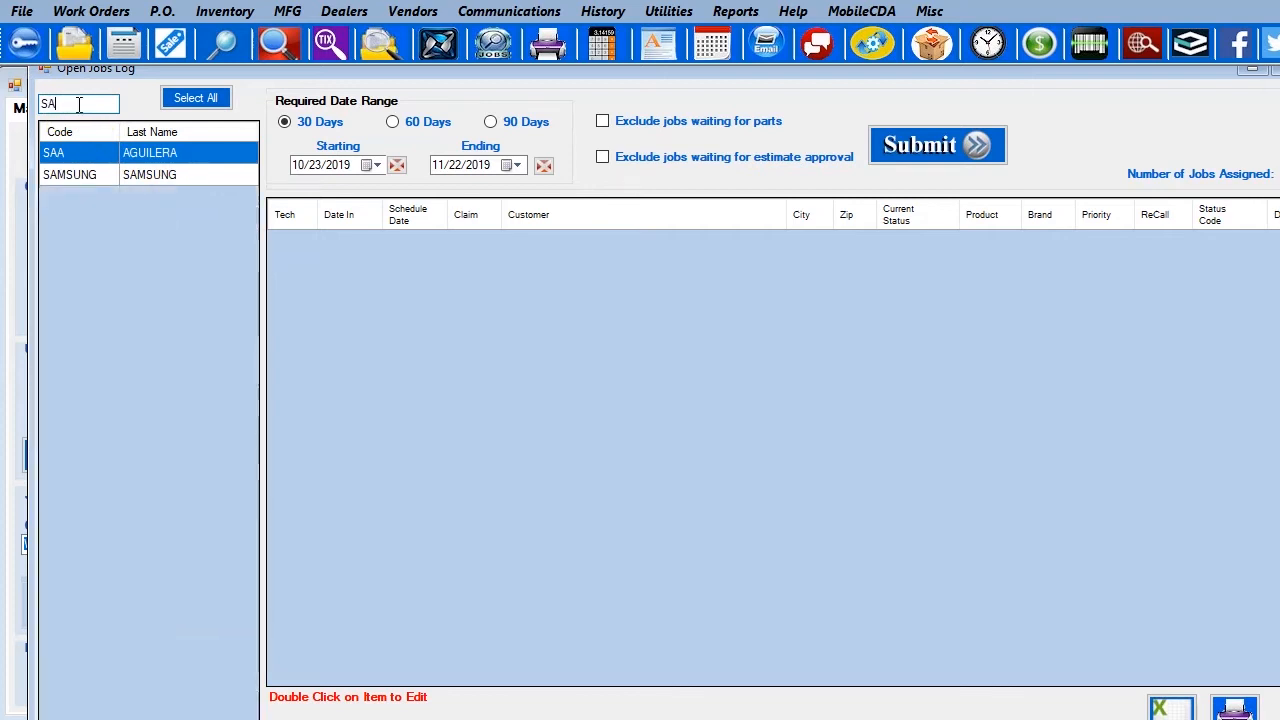
pyautogui.click(142, 174)
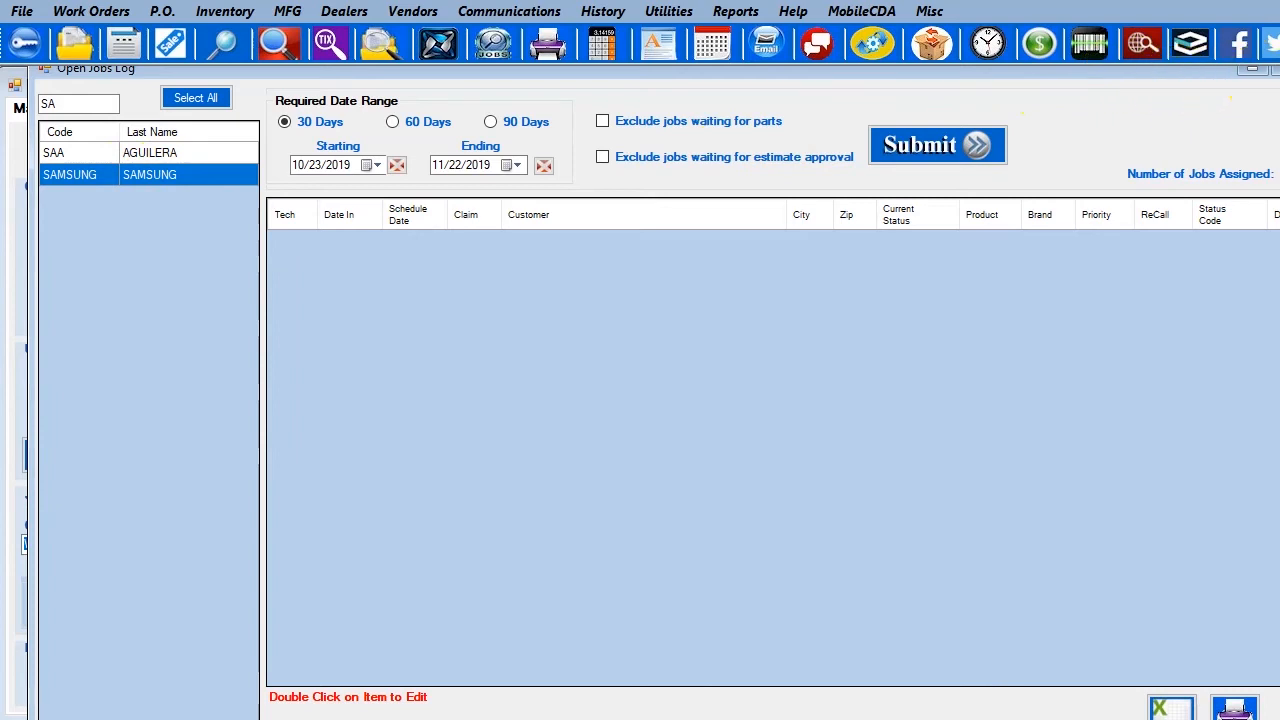
pyautogui.press('Escape')
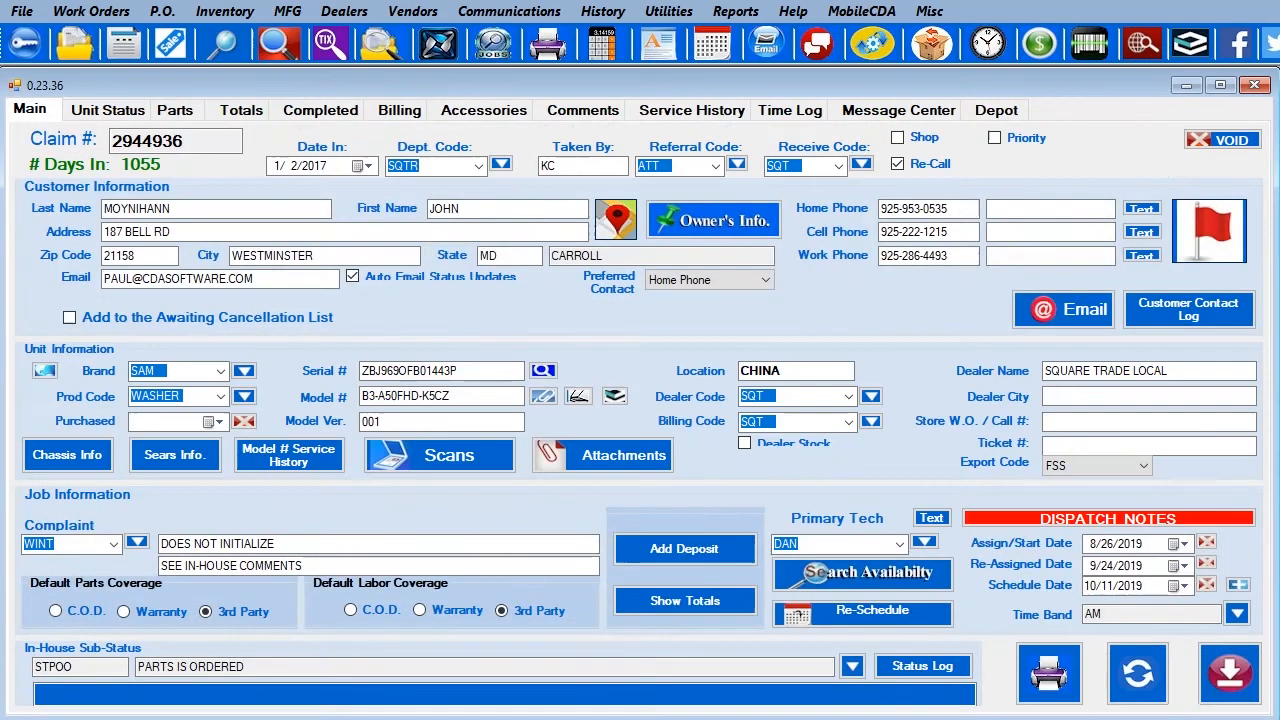
# Bring up the SAMSUNG record in the employee table, check its code and last name, and close the table
pyautogui.click(669, 12)
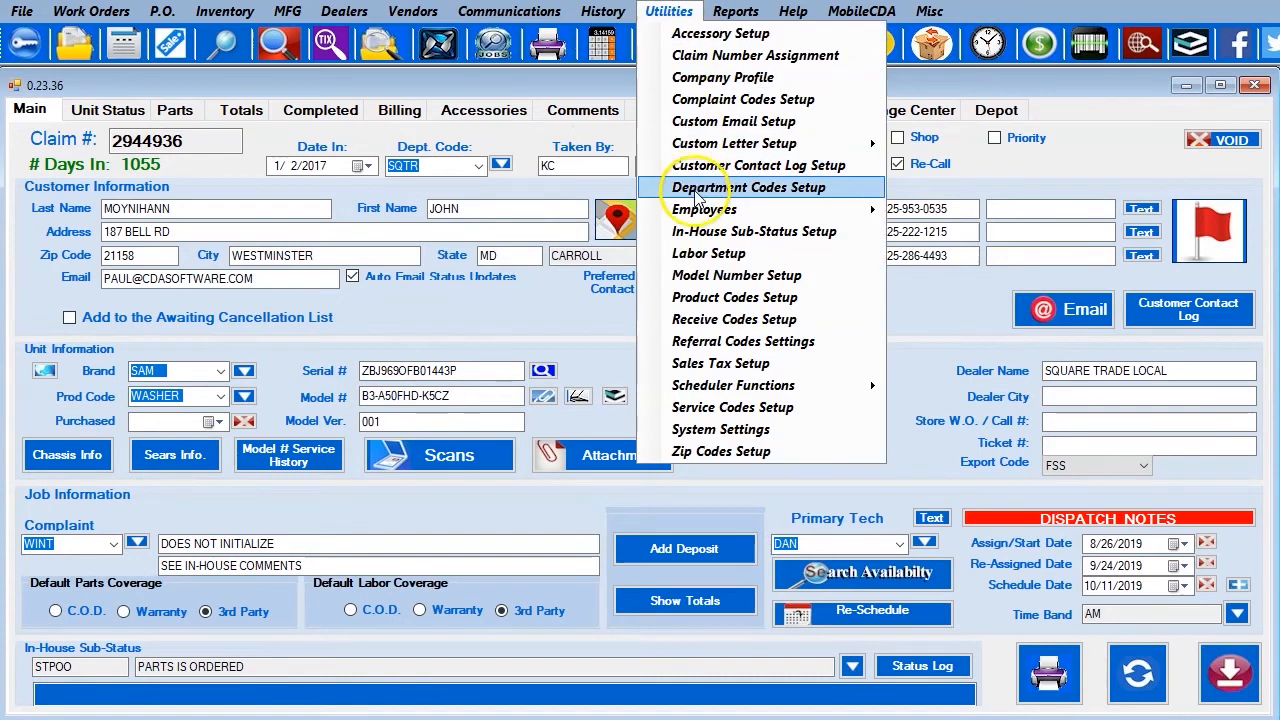
pyautogui.moveTo(695, 210)
pyautogui.click(855, 210)
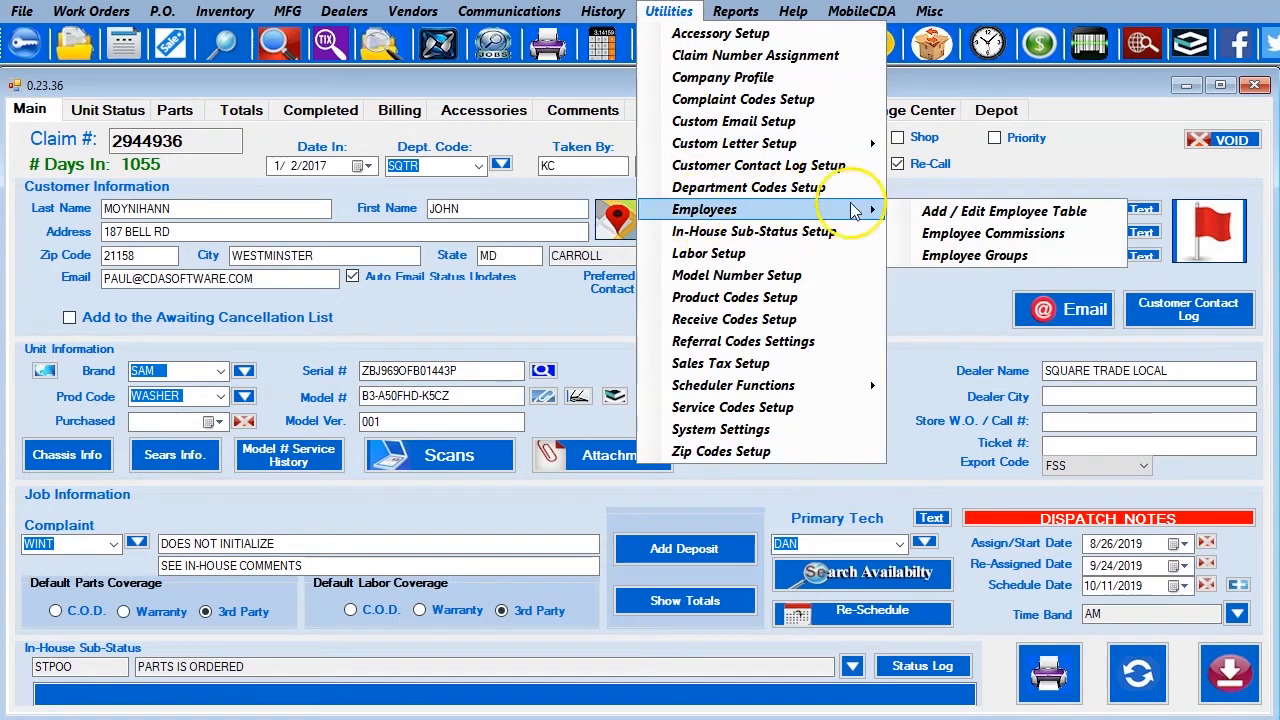
pyautogui.click(972, 214)
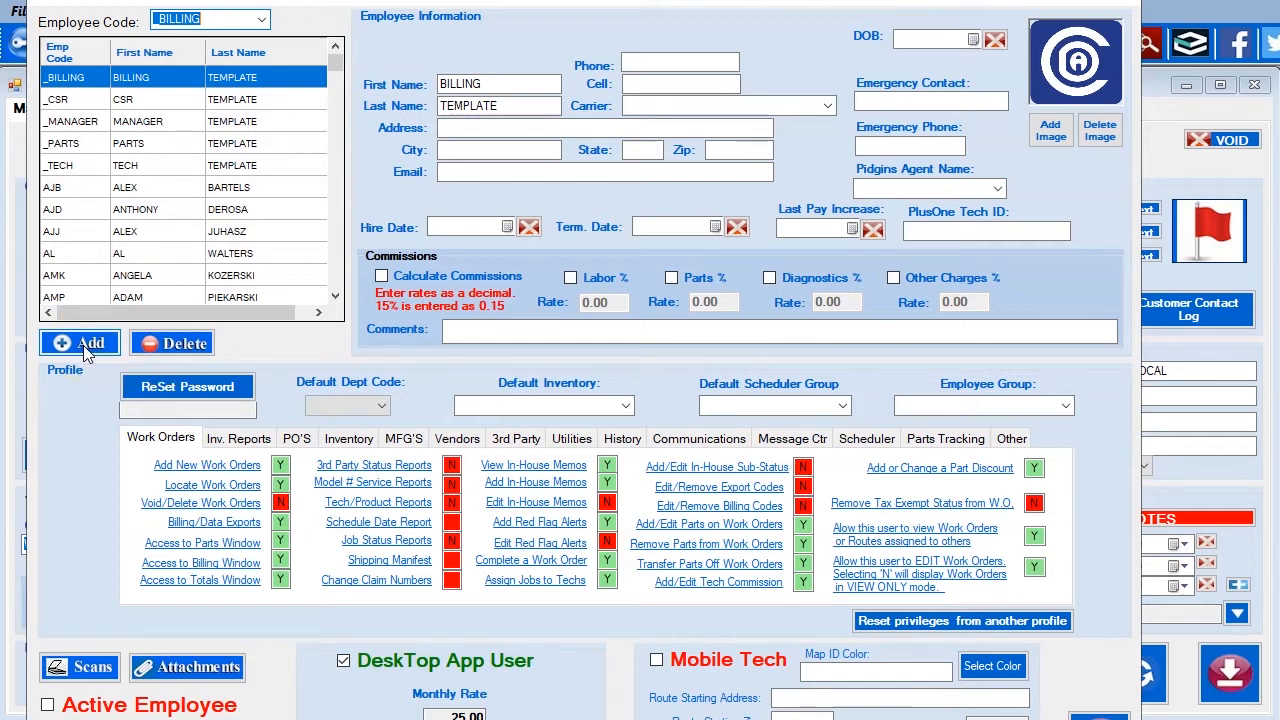
pyautogui.write('SAMSUNG')
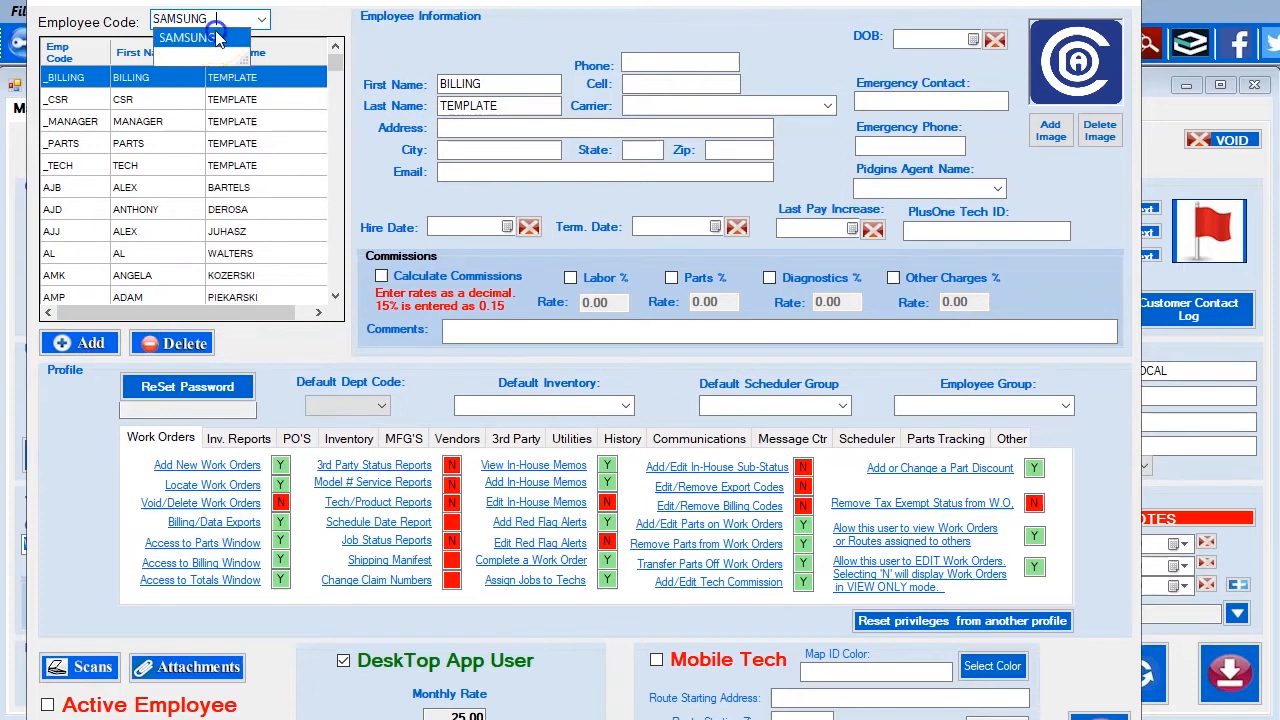
pyautogui.click(218, 38)
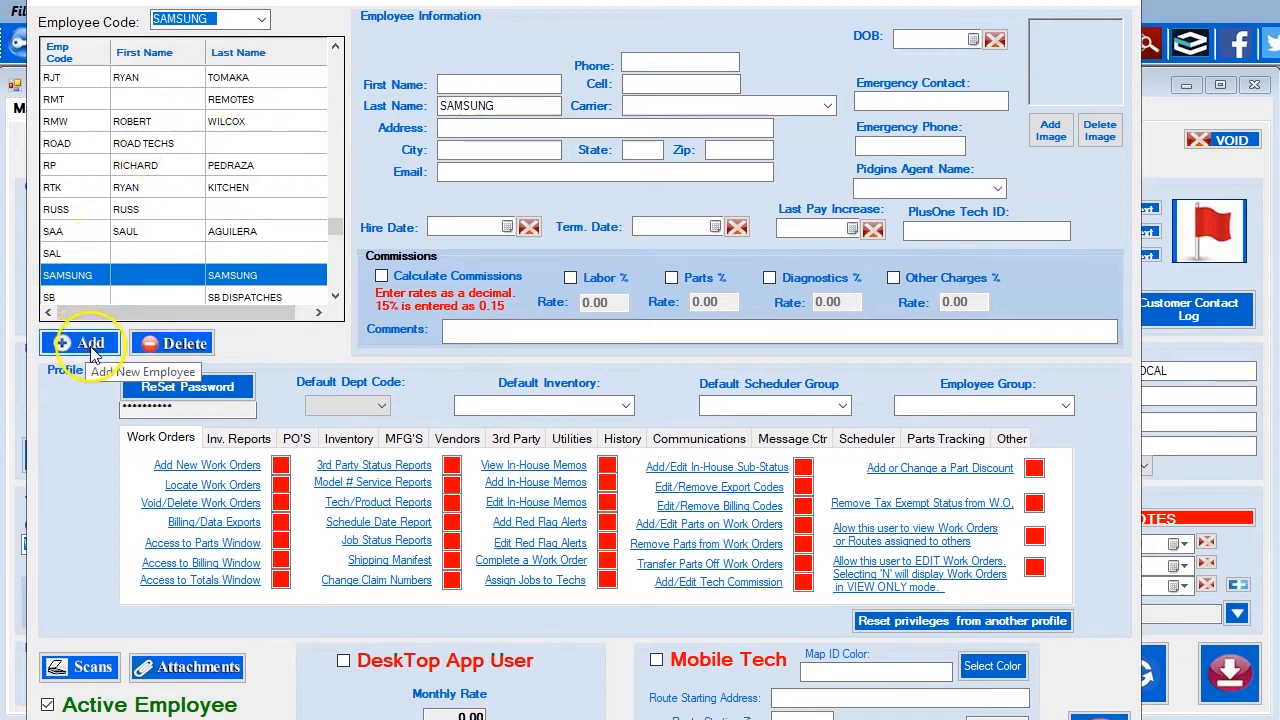
pyautogui.moveTo(526, 105); pyautogui.dragTo(408, 110)
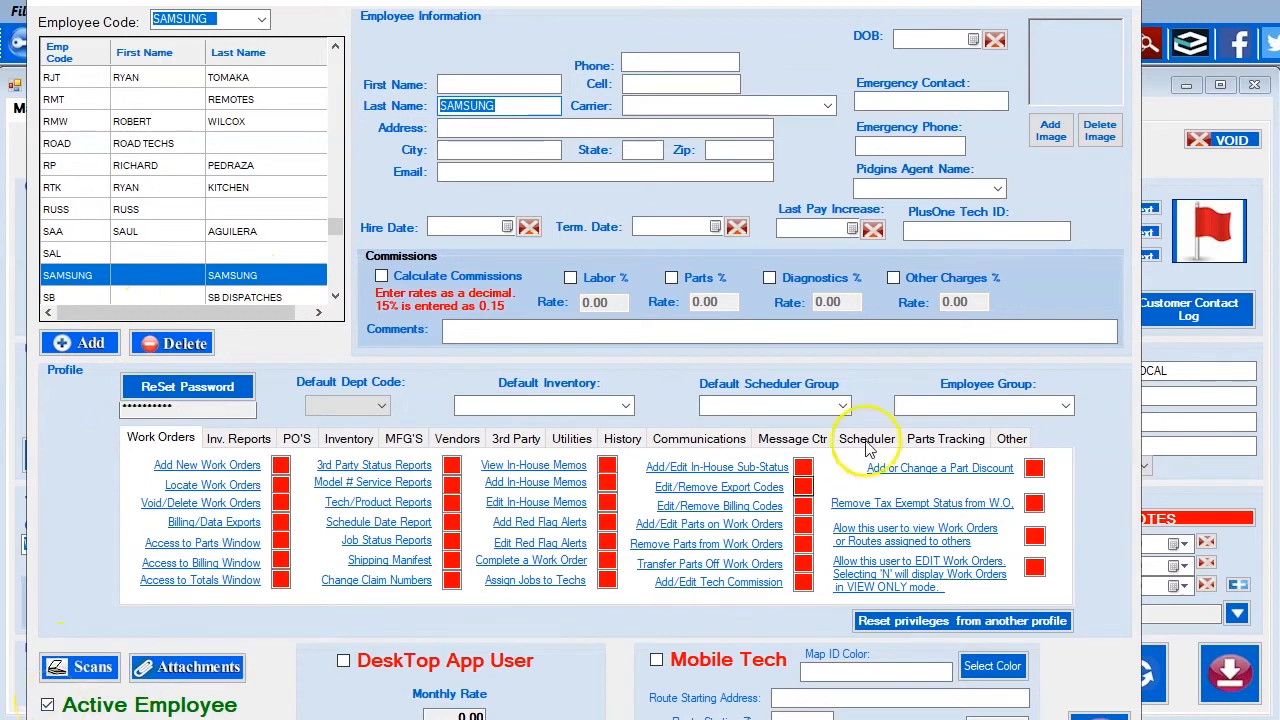
pyautogui.click(1099, 716)
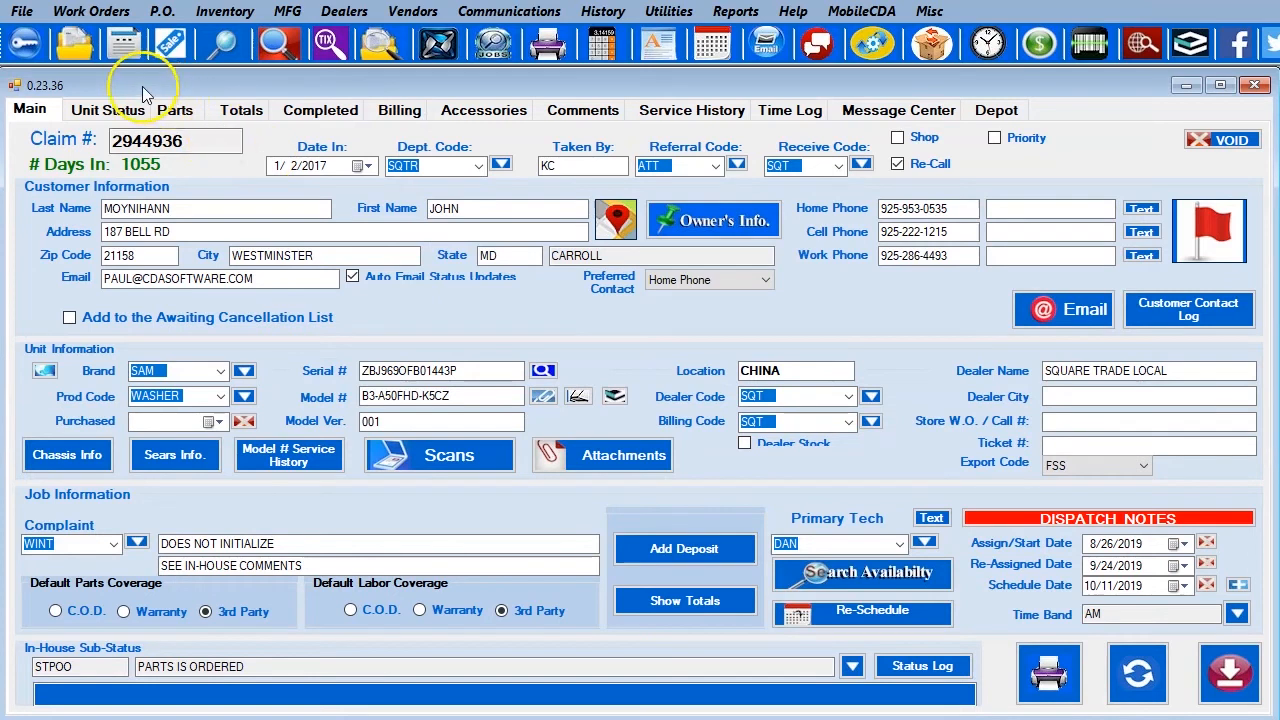
# Open Samsung Dispatch Import for work orders and move its window clear over the work order's upper area
pyautogui.click(110, 14)
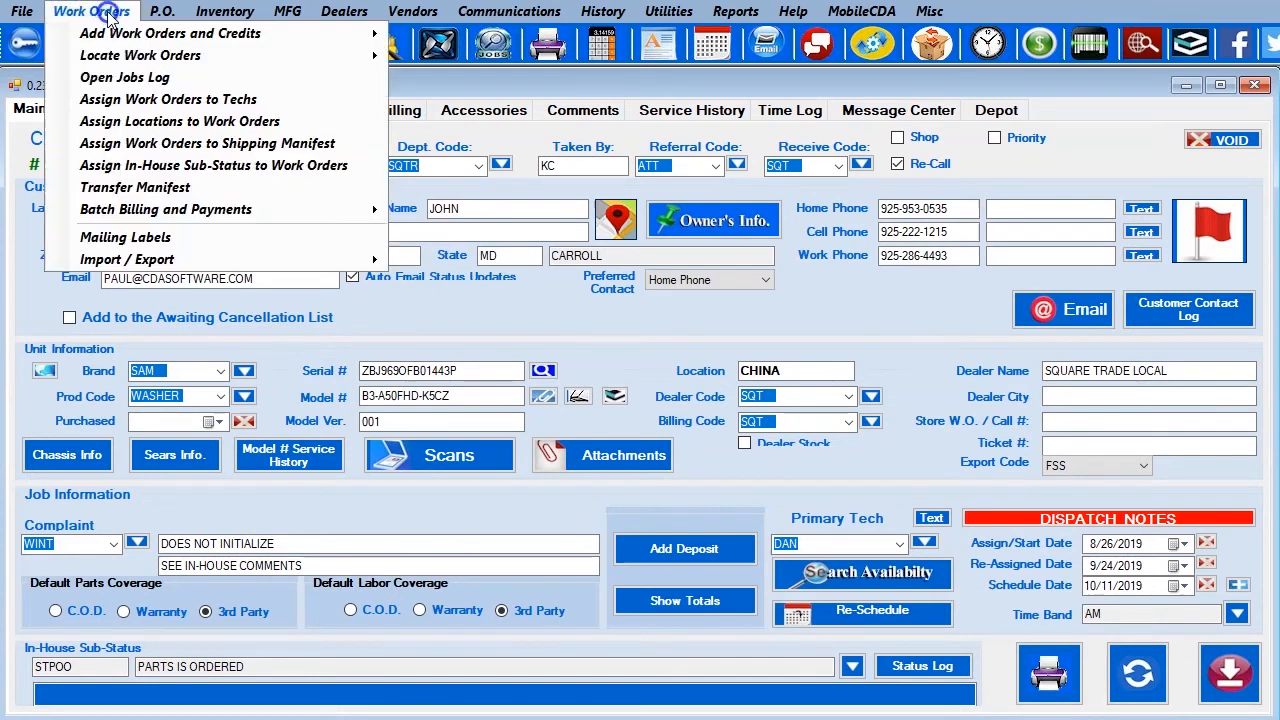
pyautogui.moveTo(150, 262)
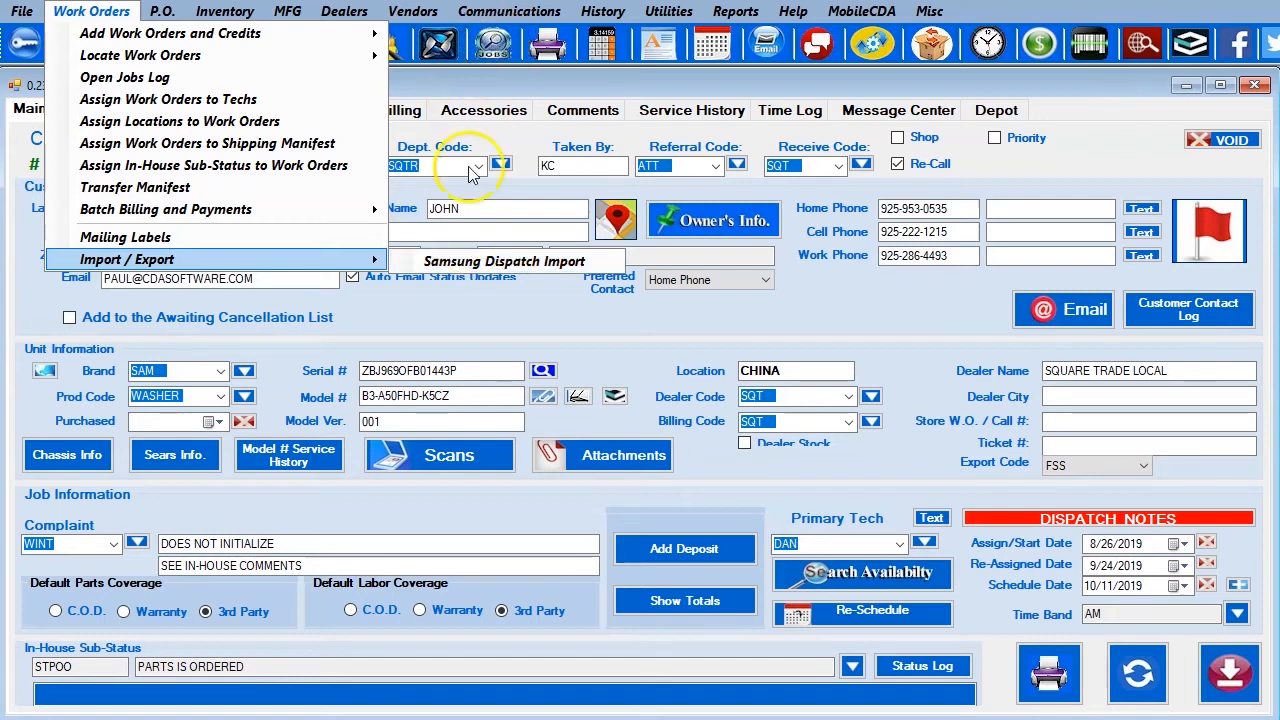
pyautogui.click(452, 268)
pyautogui.moveTo(905, 467); pyautogui.dragTo(342, 143)
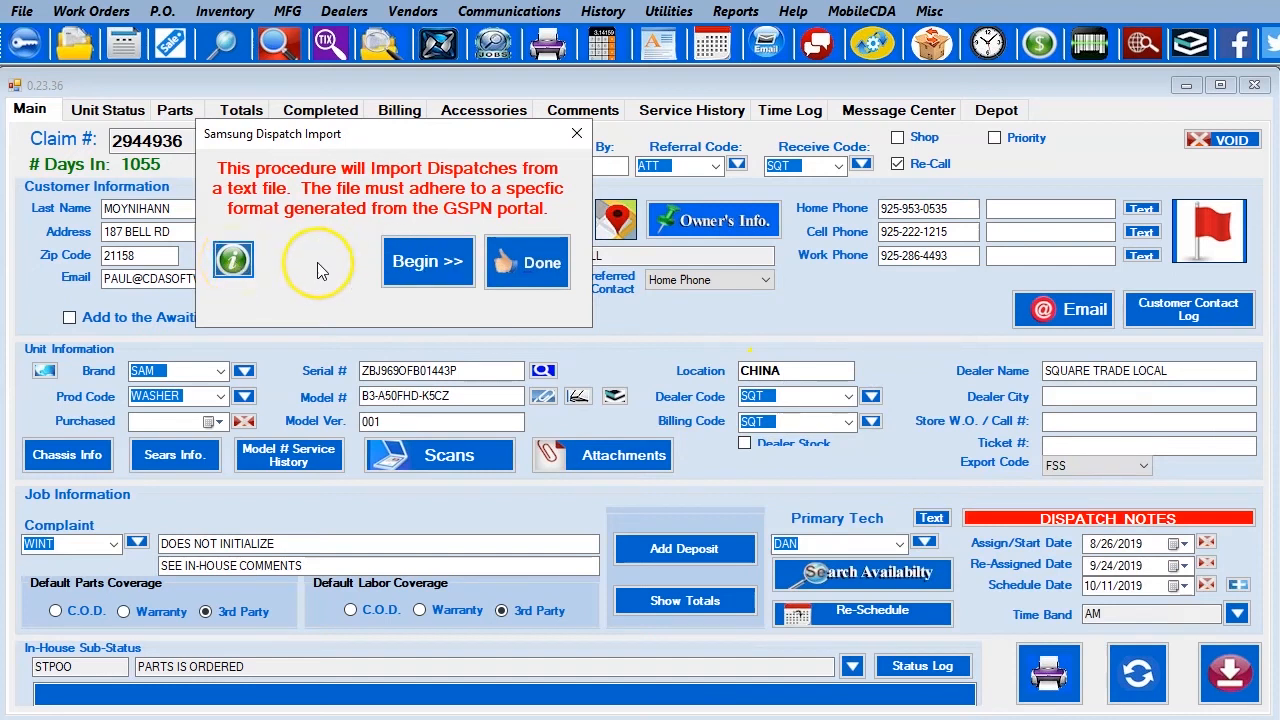
# Read the Samsung import help on preparing the CSV file and close it
pyautogui.click(233, 262)
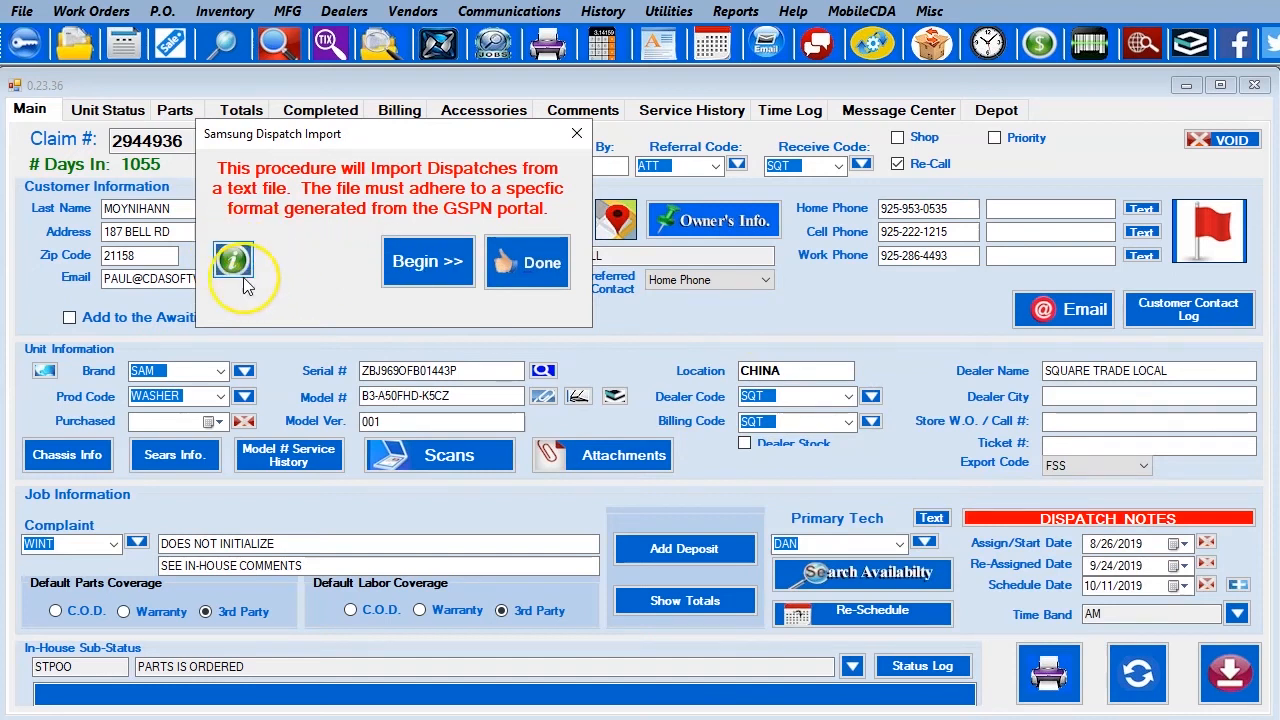
pyautogui.click(235, 262)
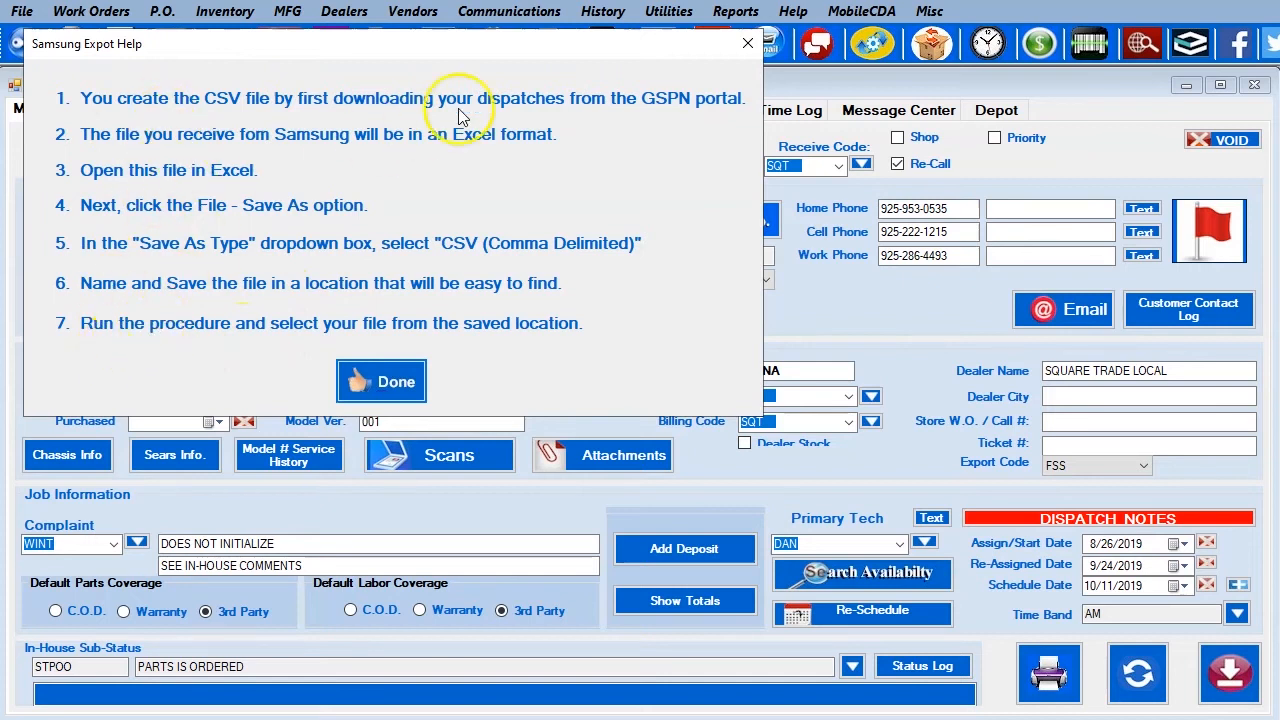
pyautogui.click(748, 48)
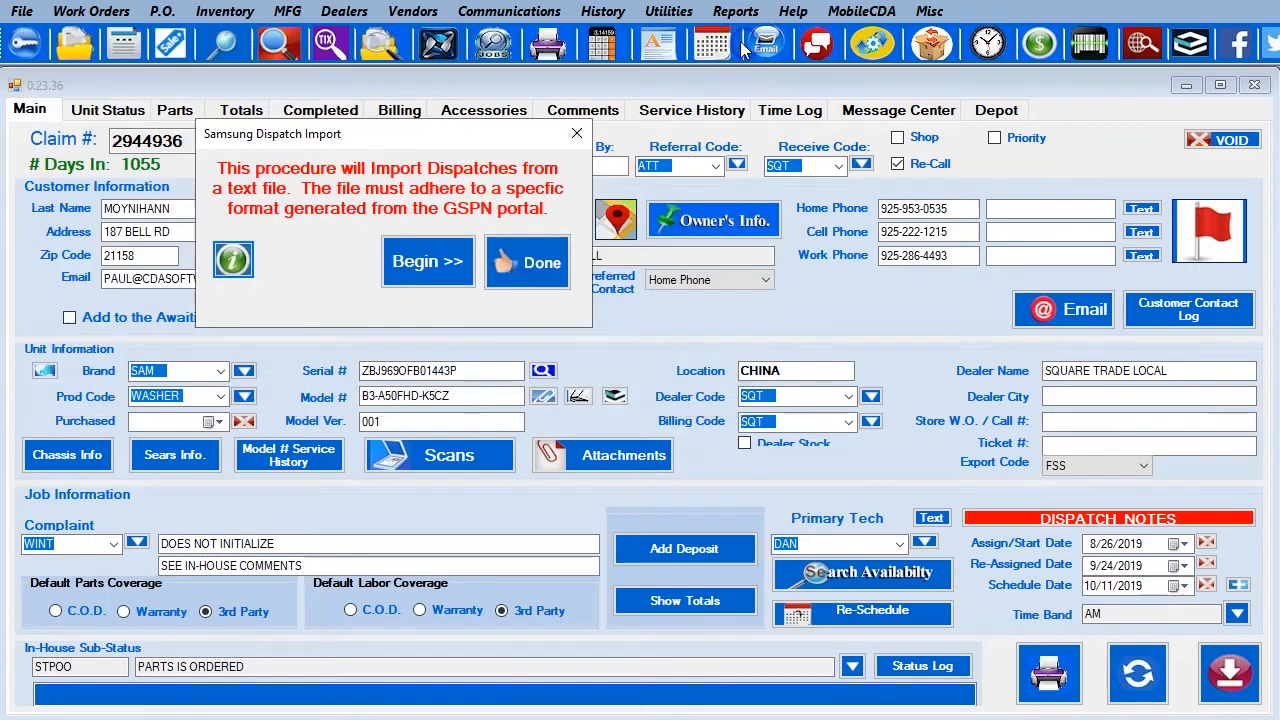
# Import the Samsung dispatches from ServiceOrderList_01.21.2030.csv in New folder, acknowledge the completed import, and close the import tool
pyautogui.click(420, 268)
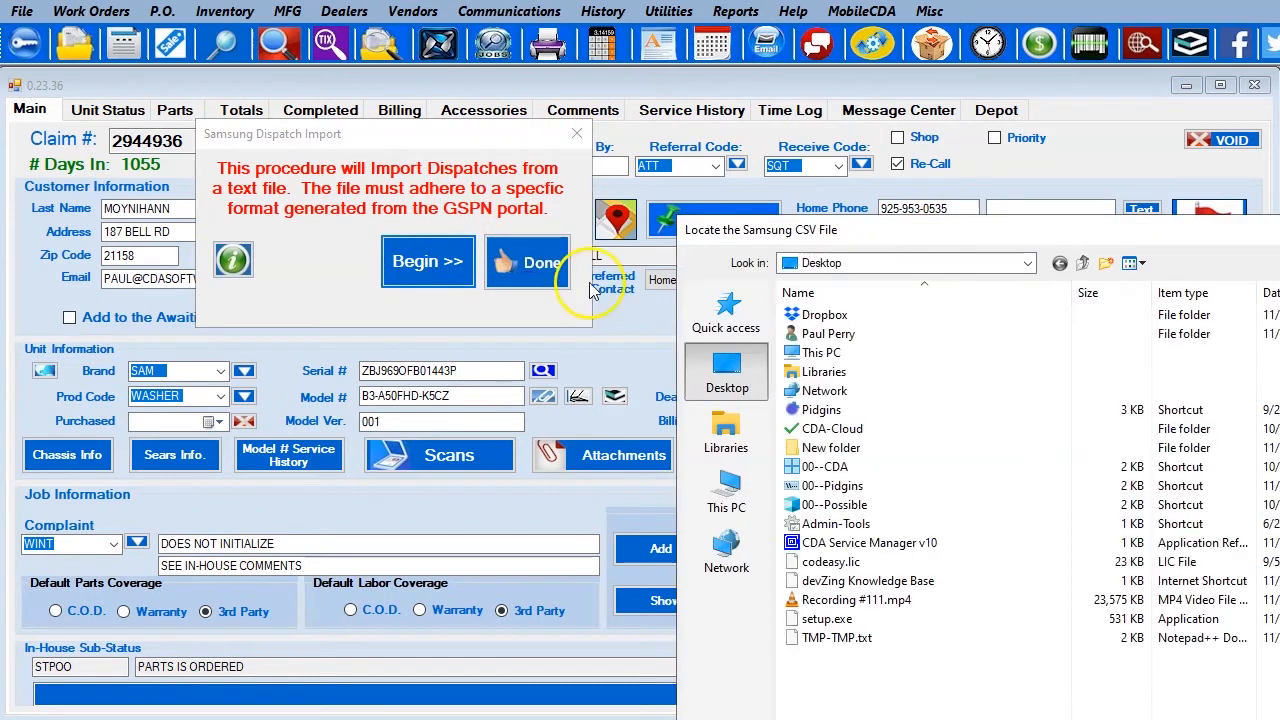
pyautogui.moveTo(985, 232); pyautogui.dragTo(319, 43)
pyautogui.doubleClick(195, 255)
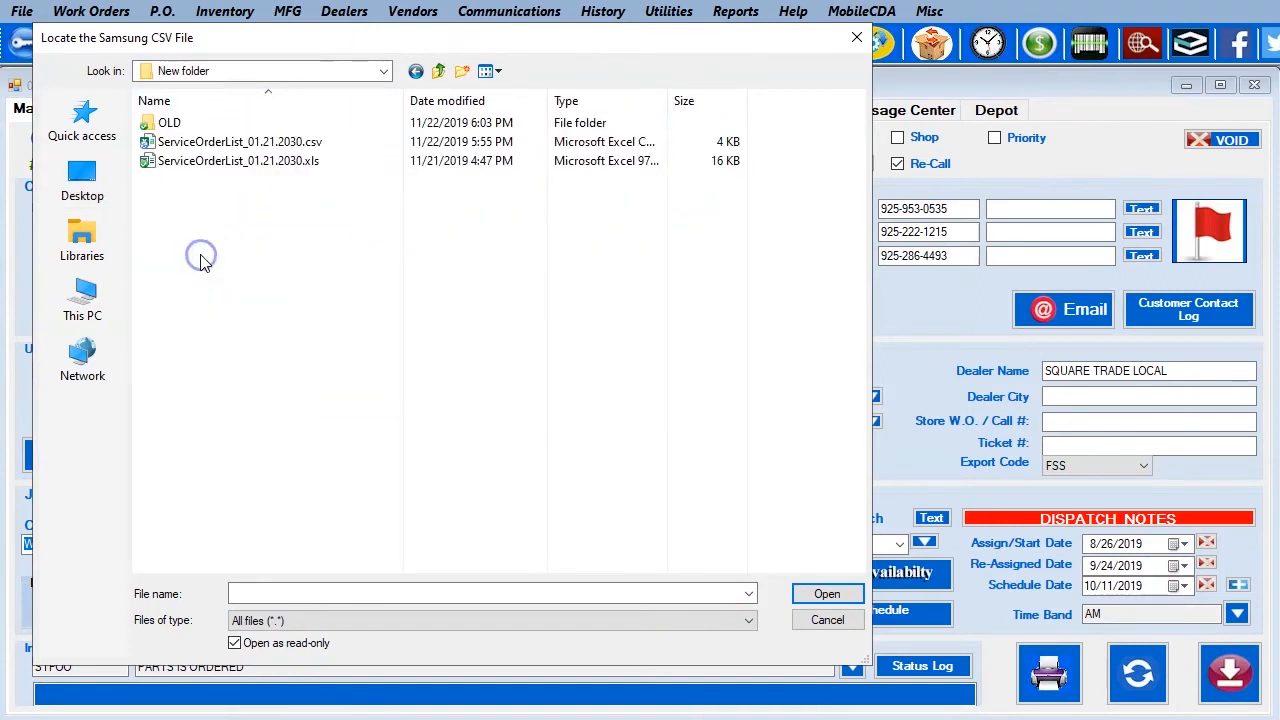
pyautogui.click(268, 145)
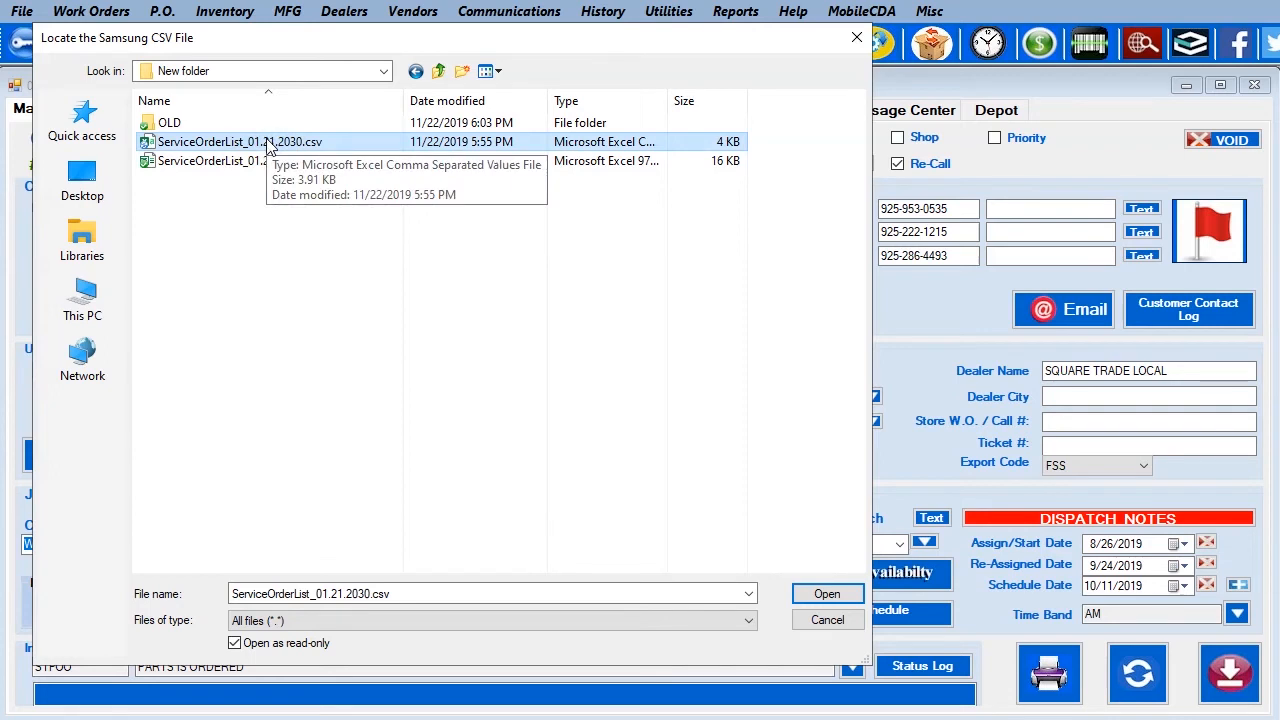
pyautogui.click(810, 596)
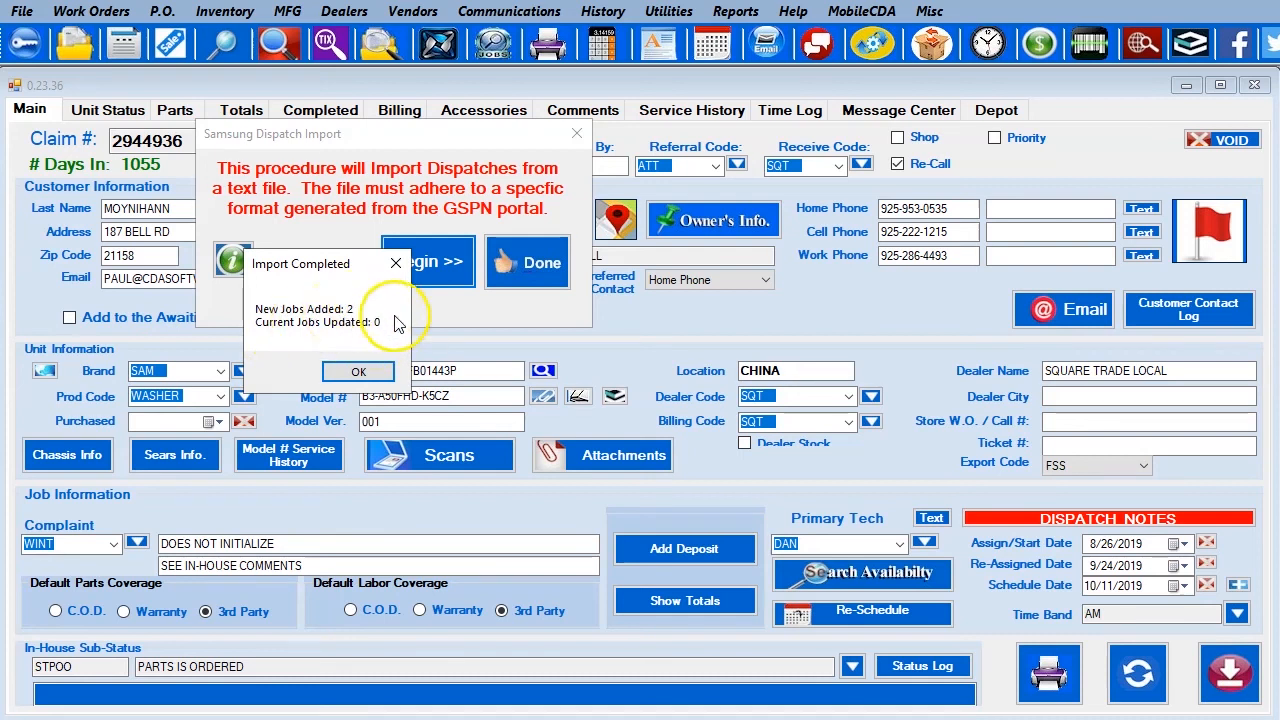
pyautogui.click(363, 372)
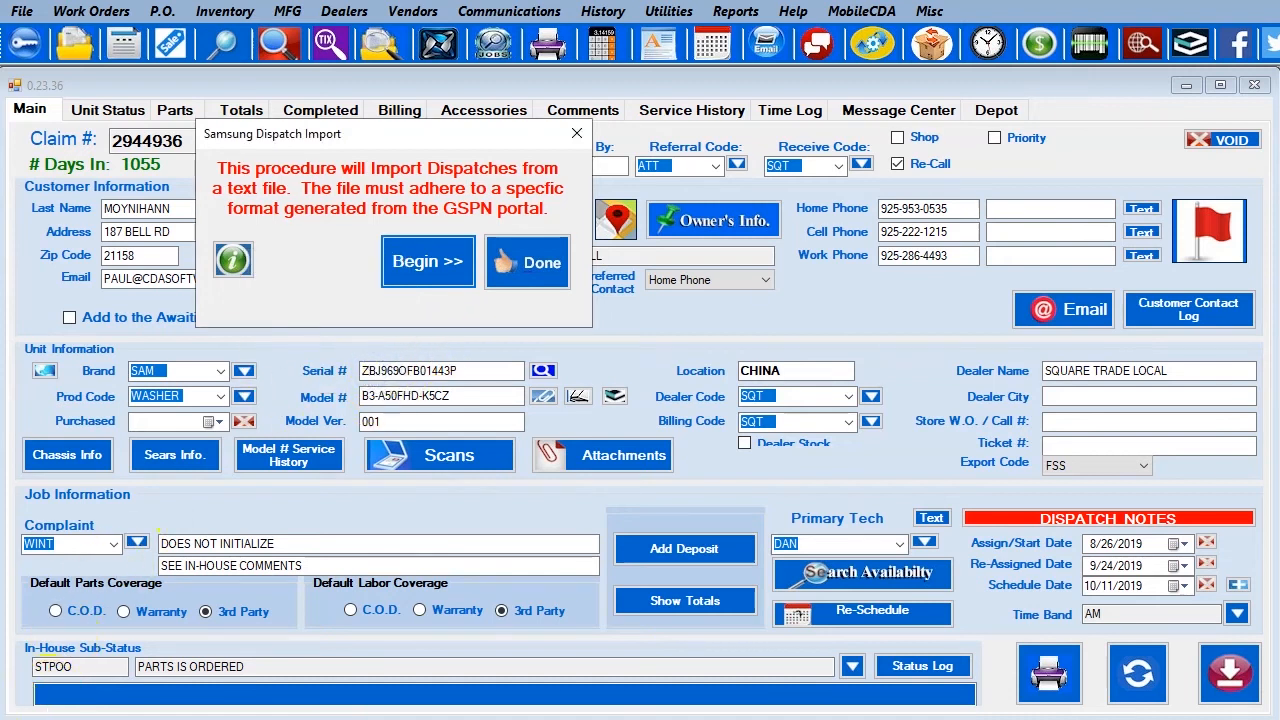
pyautogui.click(526, 266)
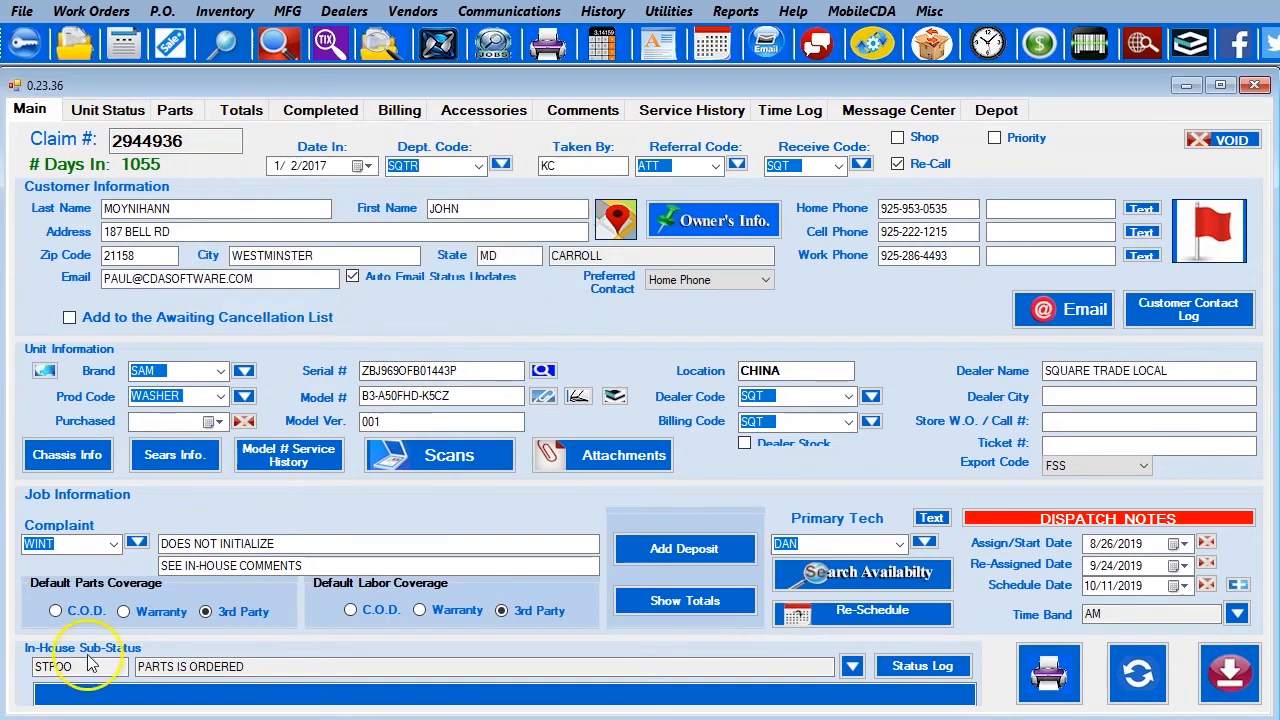
# List the SAMSUNG technician's jobs in the Open Jobs Log by filtering for SAM, and open the first listed job
pyautogui.click(492, 46)
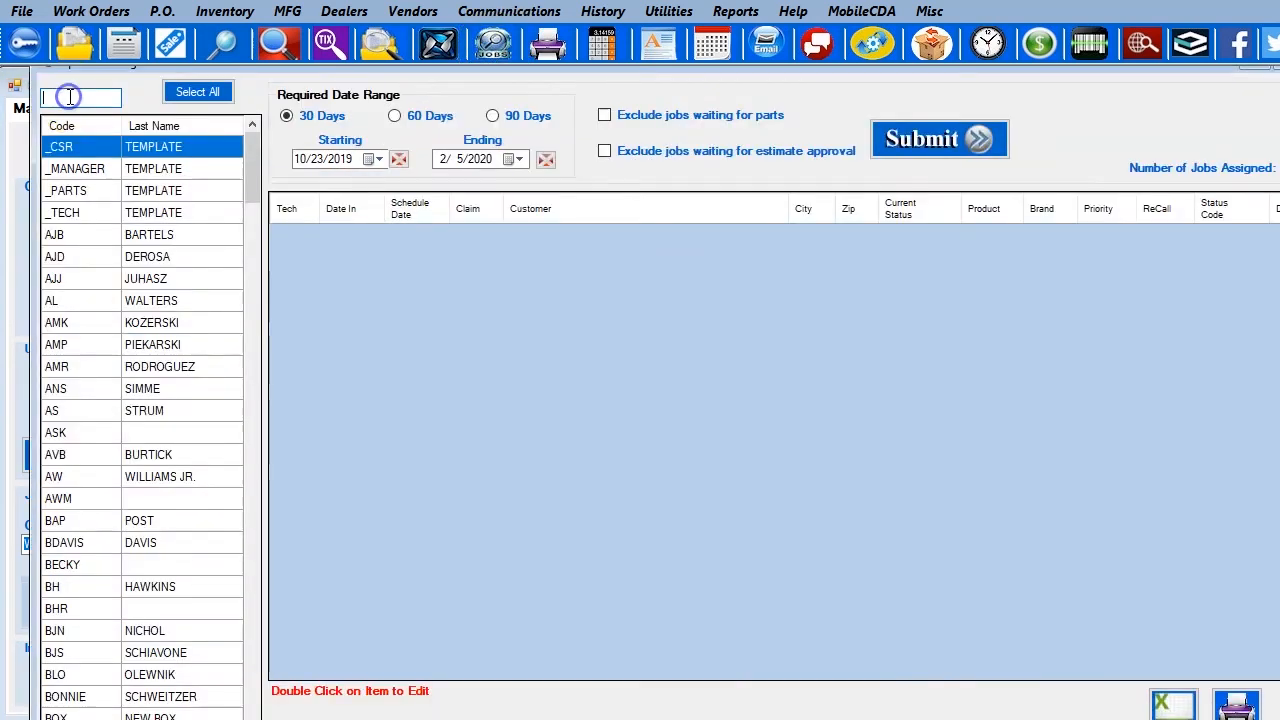
pyautogui.write('SAM')
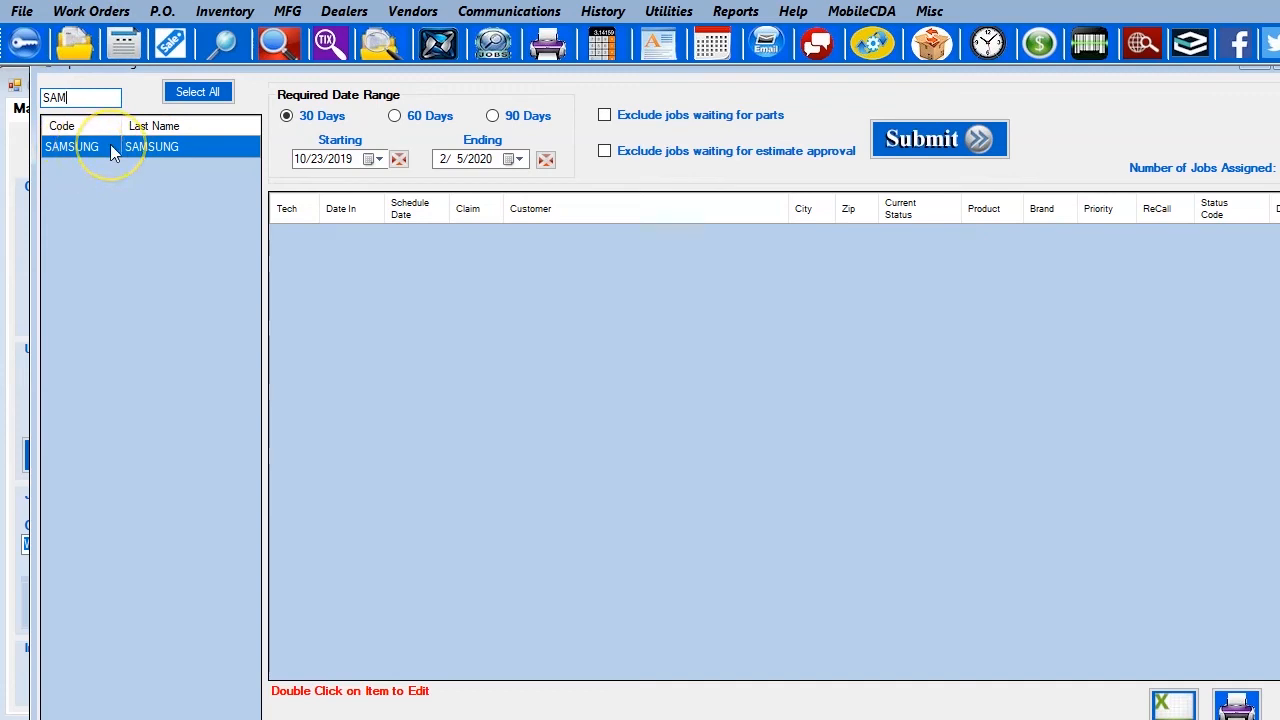
pyautogui.click(950, 145)
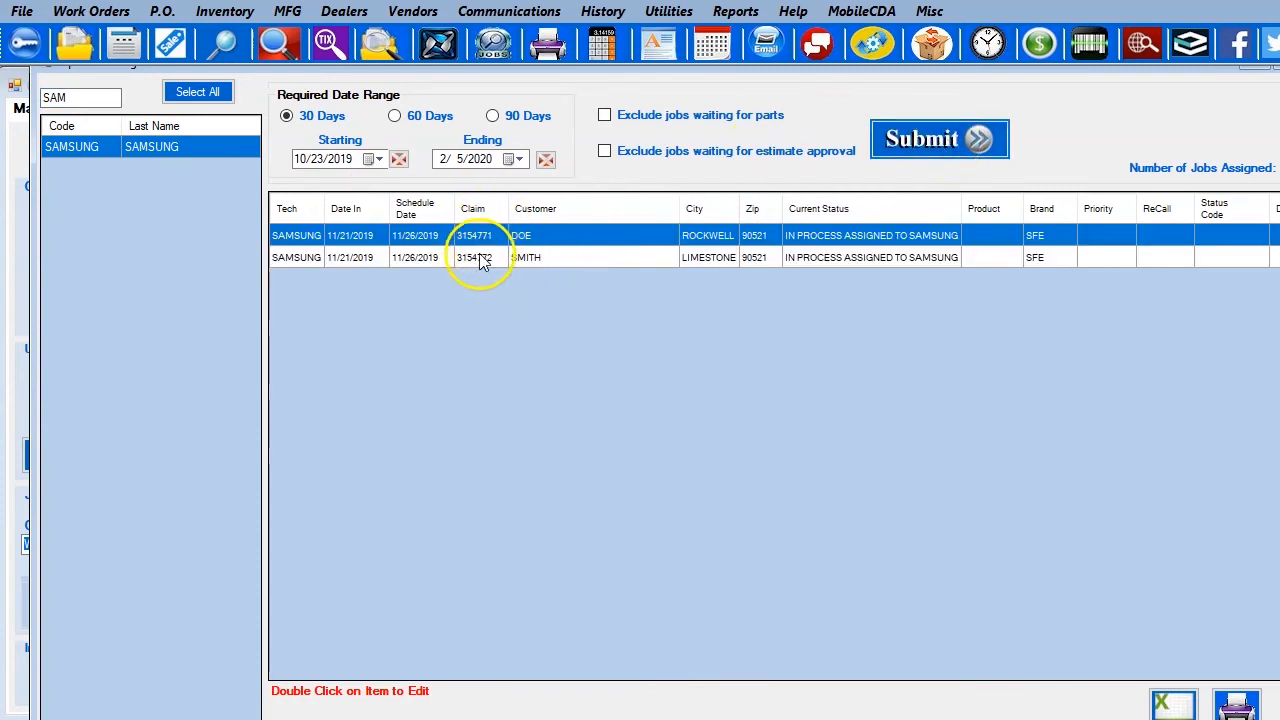
pyautogui.doubleClick(300, 240)
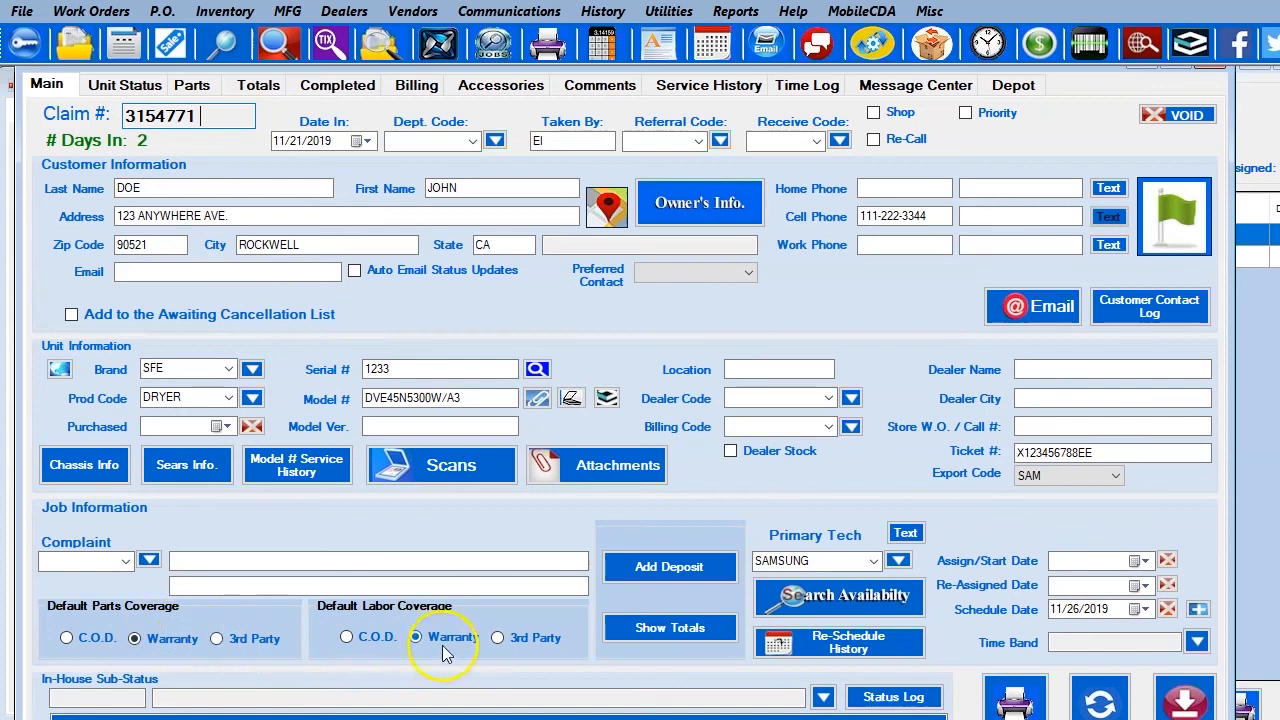
# Examine the Samsung import entry in the imported work order's status history
pyautogui.click(145, 87)
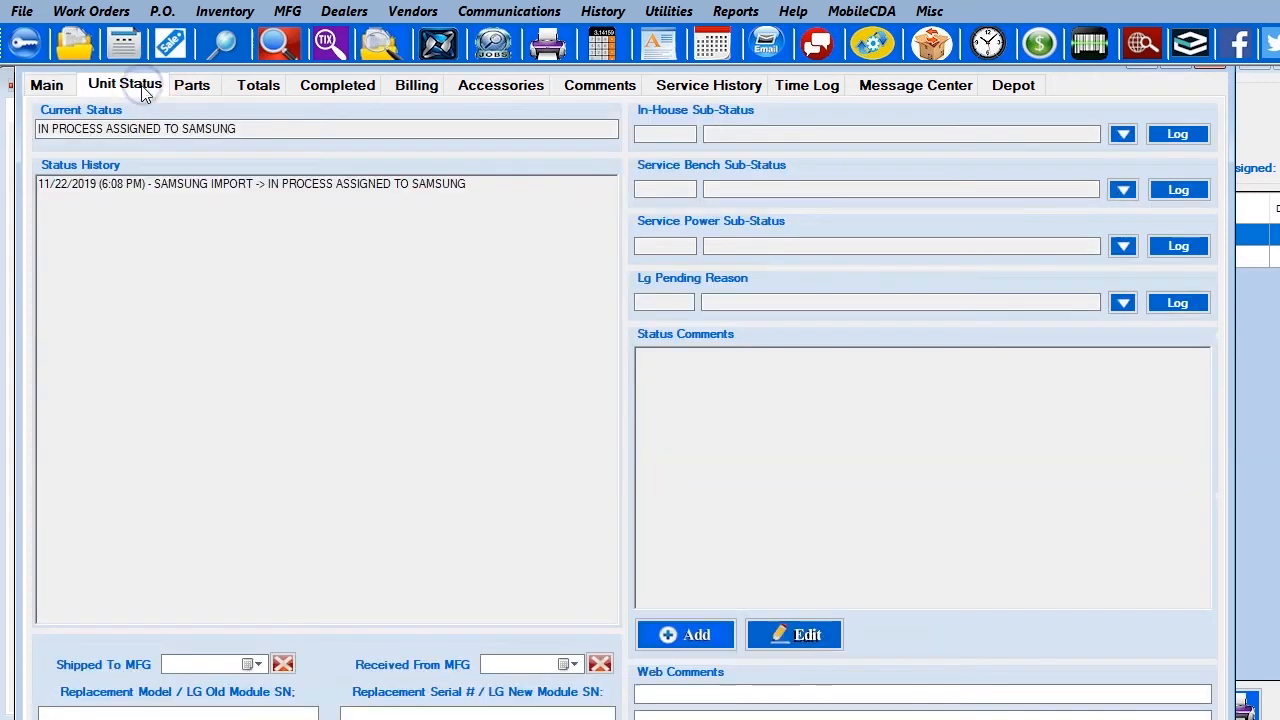
pyautogui.moveTo(506, 187); pyautogui.dragTo(16, 164)
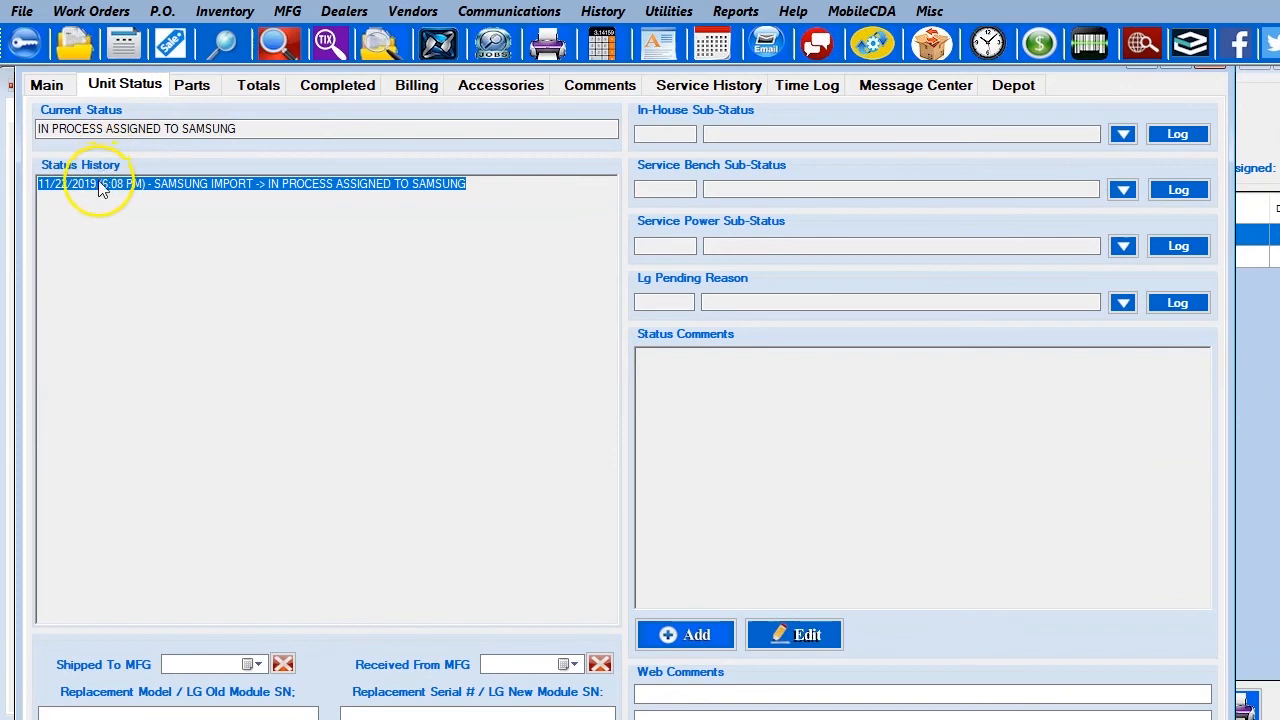
pyautogui.click(251, 190)
pyautogui.click(493, 188)
pyautogui.moveTo(486, 184); pyautogui.dragTo(57, 172)
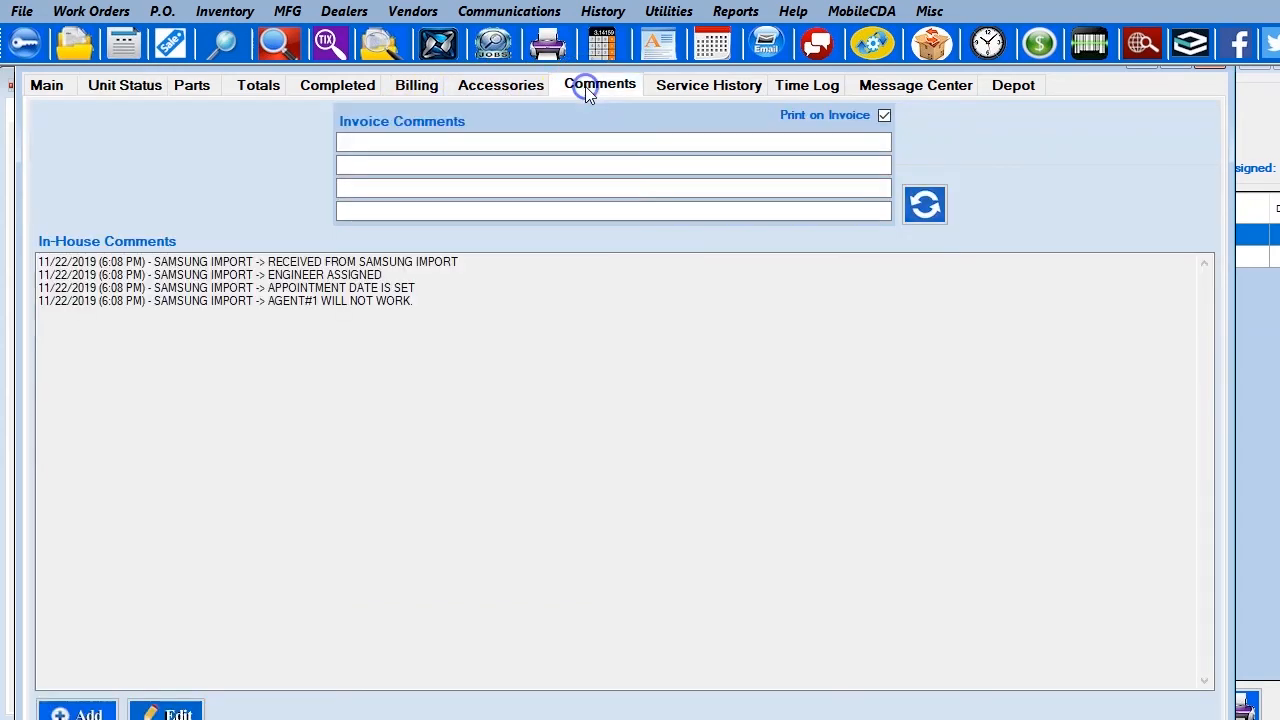
# Review the Samsung import entries in the work order's in-house comments
pyautogui.click(514, 257)
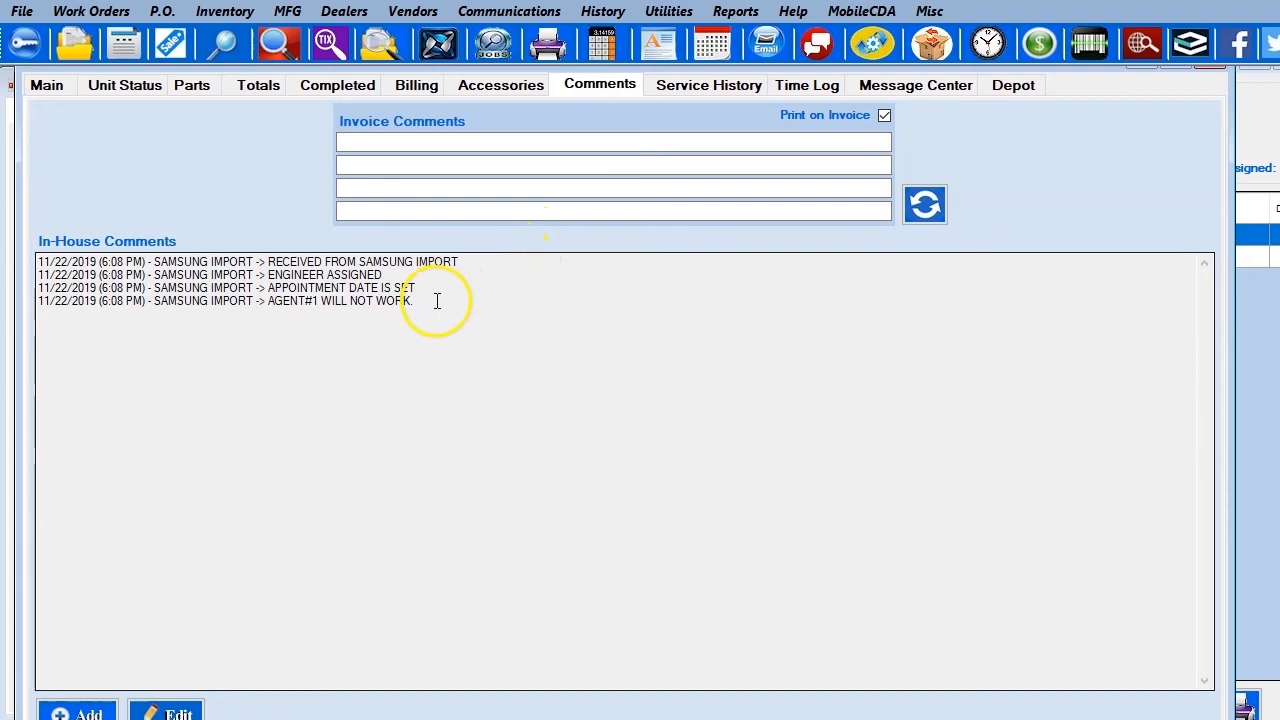
pyautogui.moveTo(437, 302); pyautogui.dragTo(29, 262)
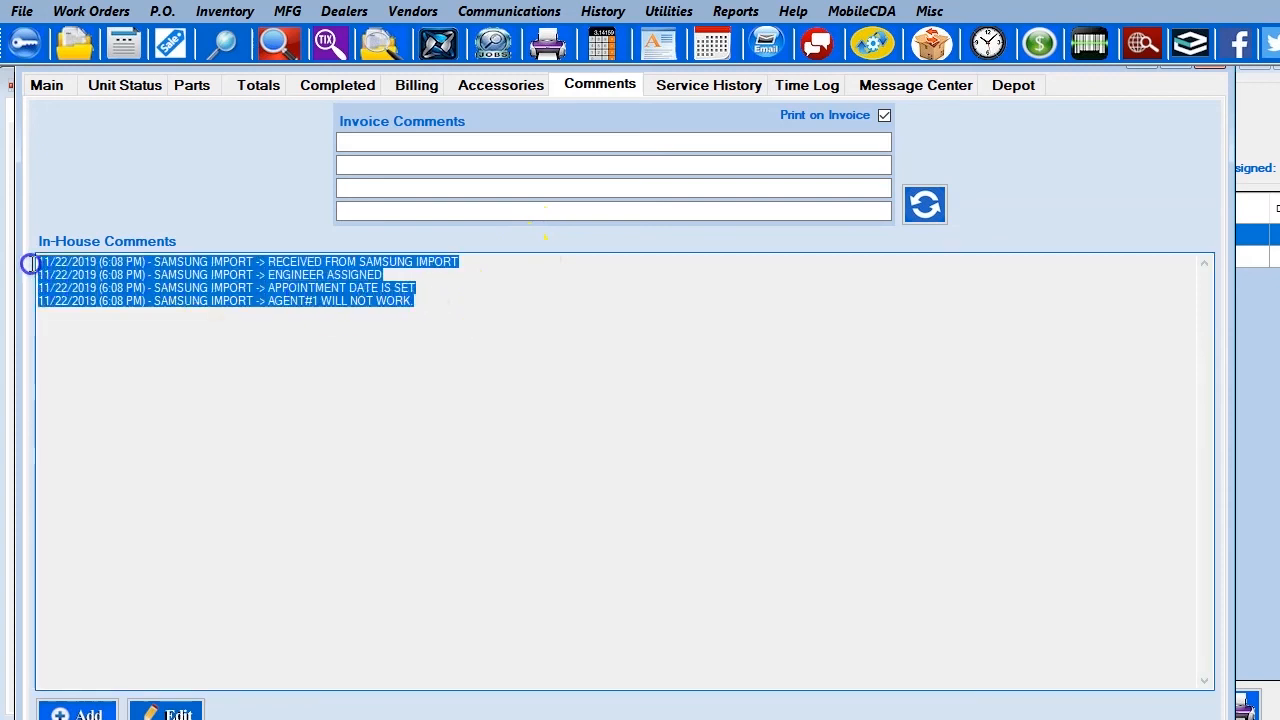
pyautogui.click(426, 300)
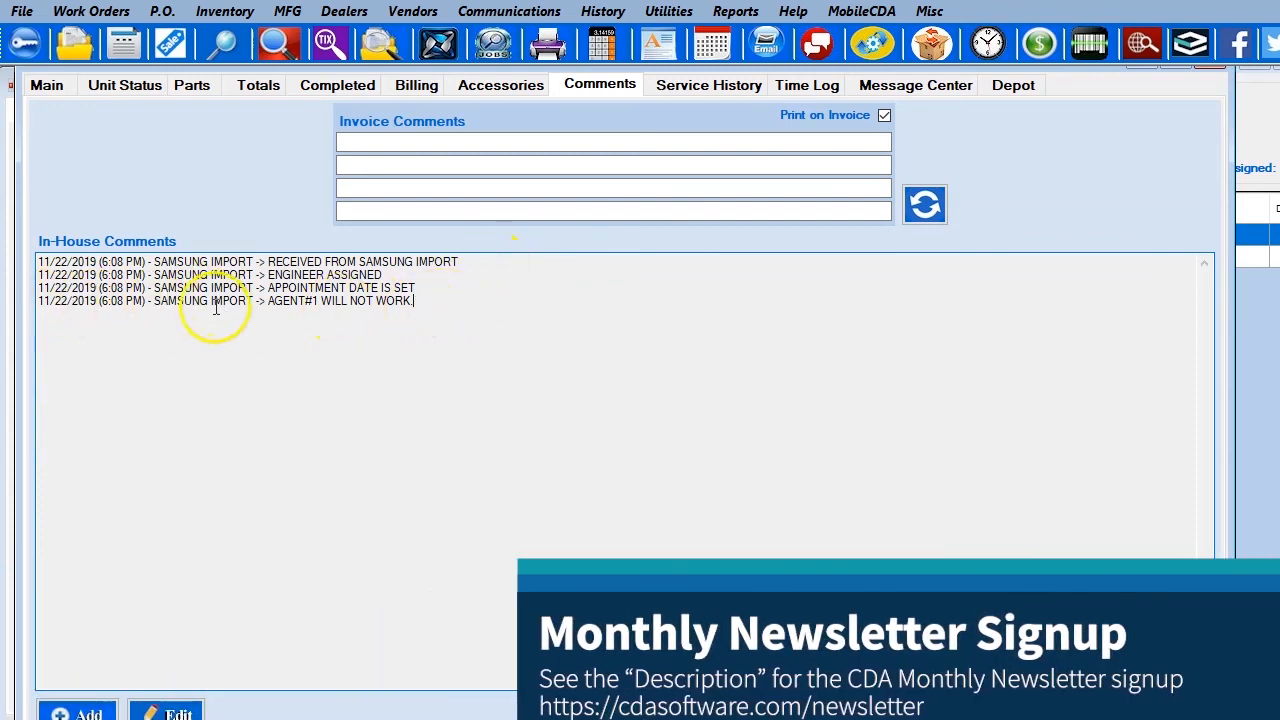
# Recheck the status history entry against the comments and return to the work order's main details
pyautogui.click(130, 86)
pyautogui.moveTo(499, 188); pyautogui.dragTo(34, 178)
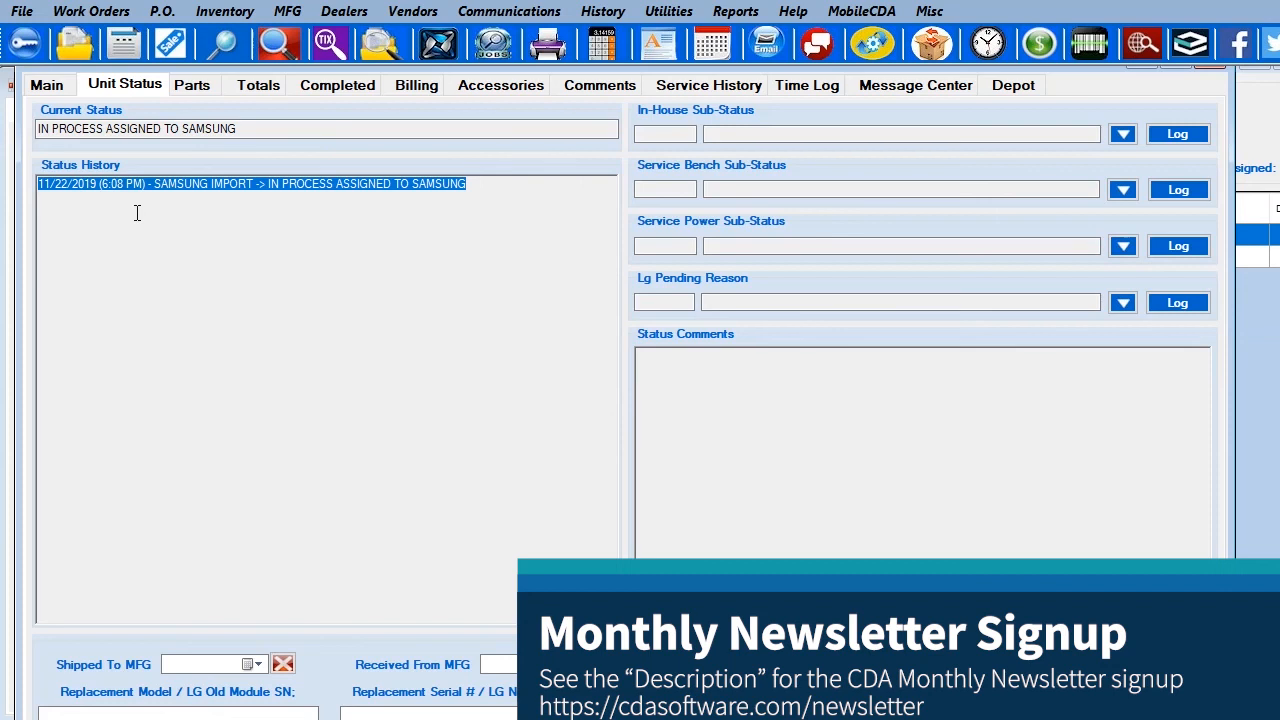
pyautogui.click(48, 86)
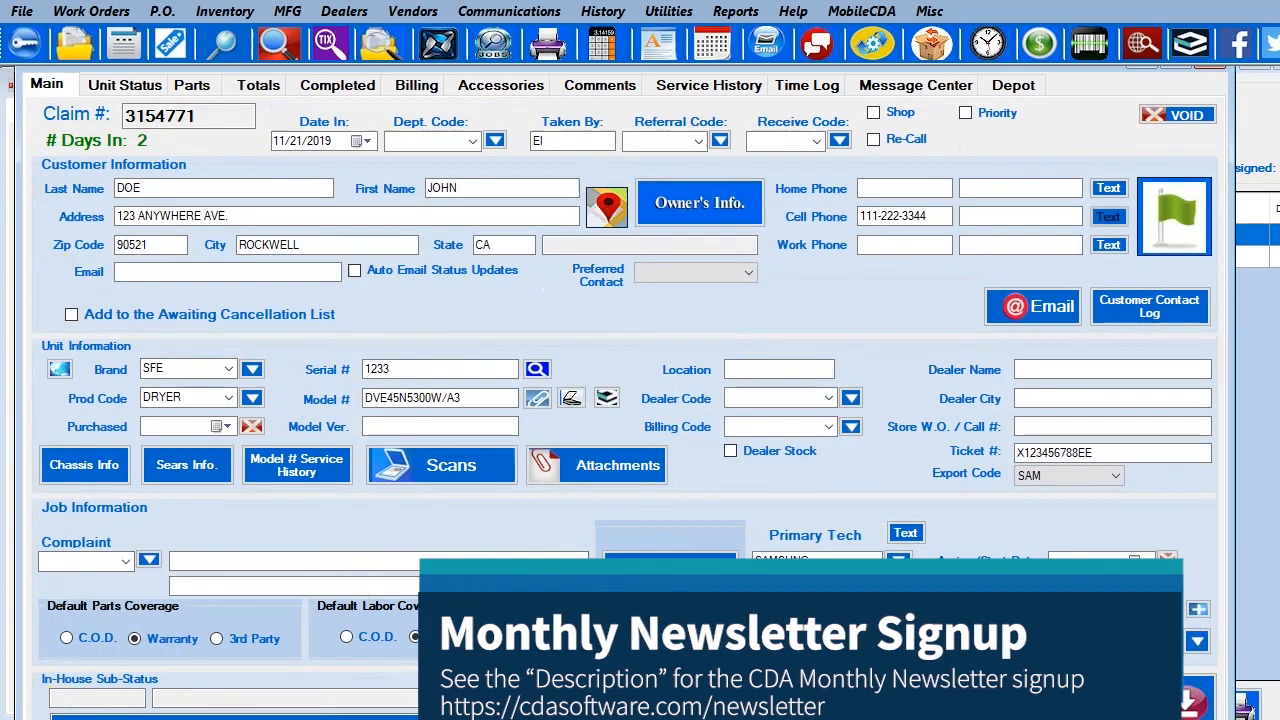